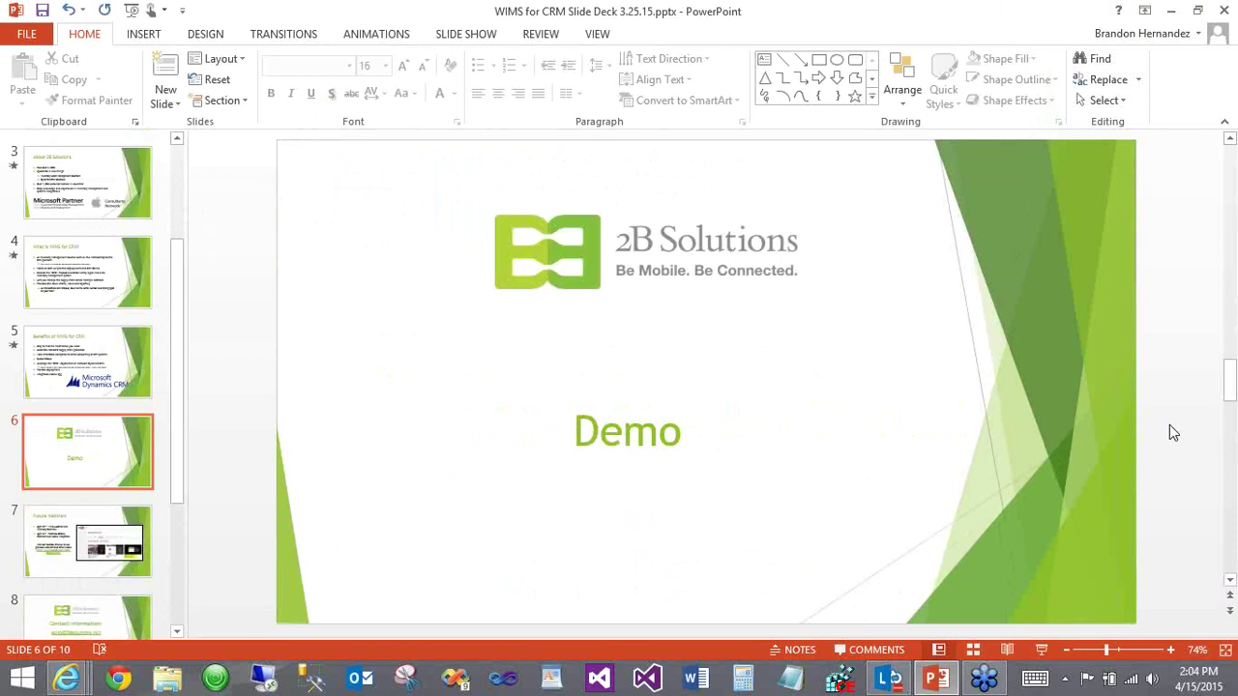
# - Show the open Internet Explorer windows from the taskbar to reach the Serial Numbers list
pyautogui.click(72, 674)
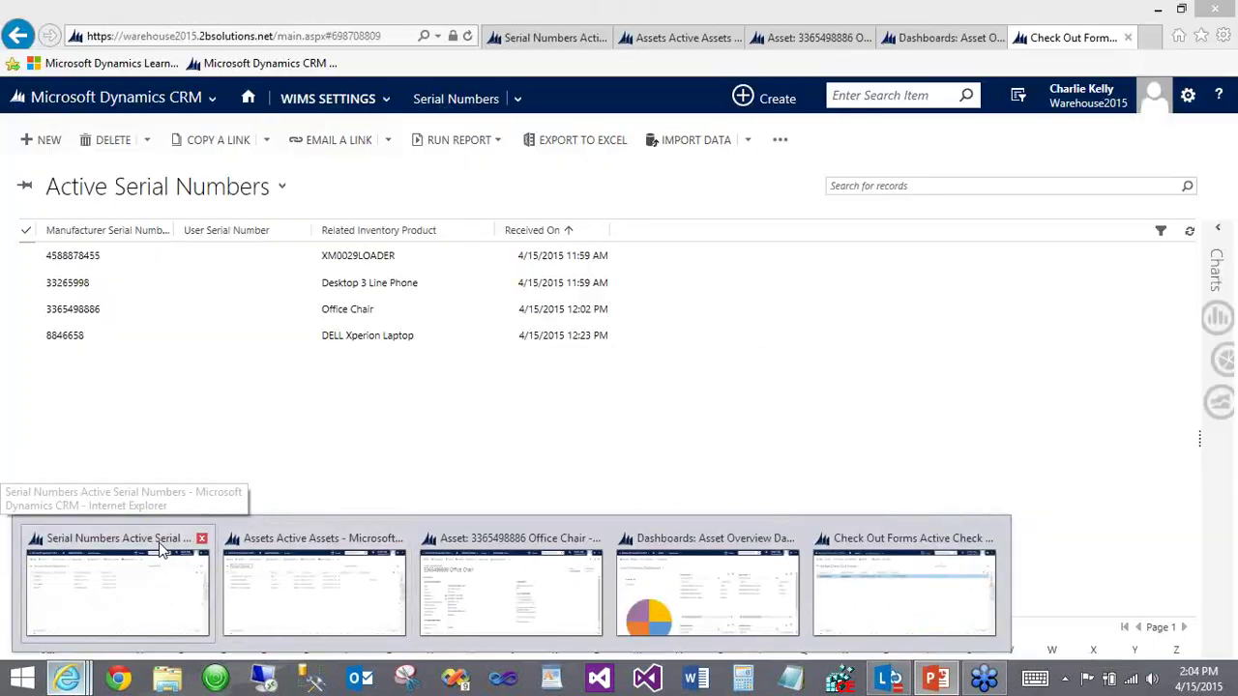
pyautogui.click(160, 553)
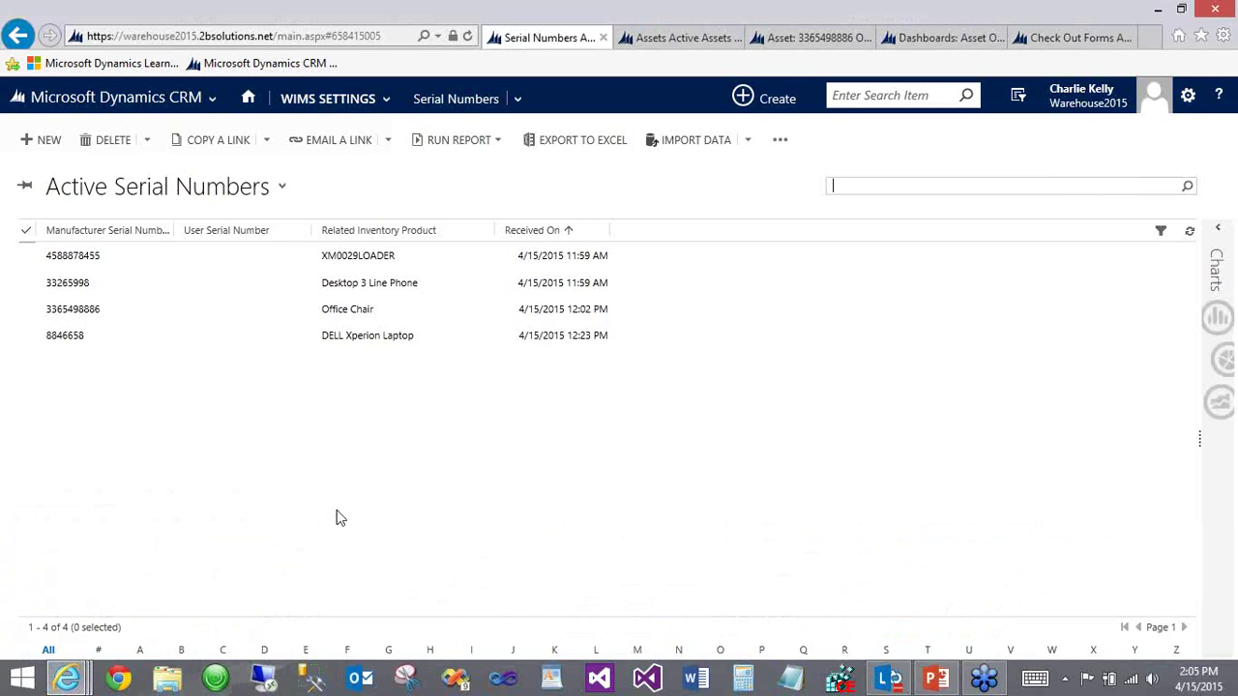
# - From the Active Assets list, step through the Assigned, Computer and Equipment Assets views
pyautogui.click(672, 43)
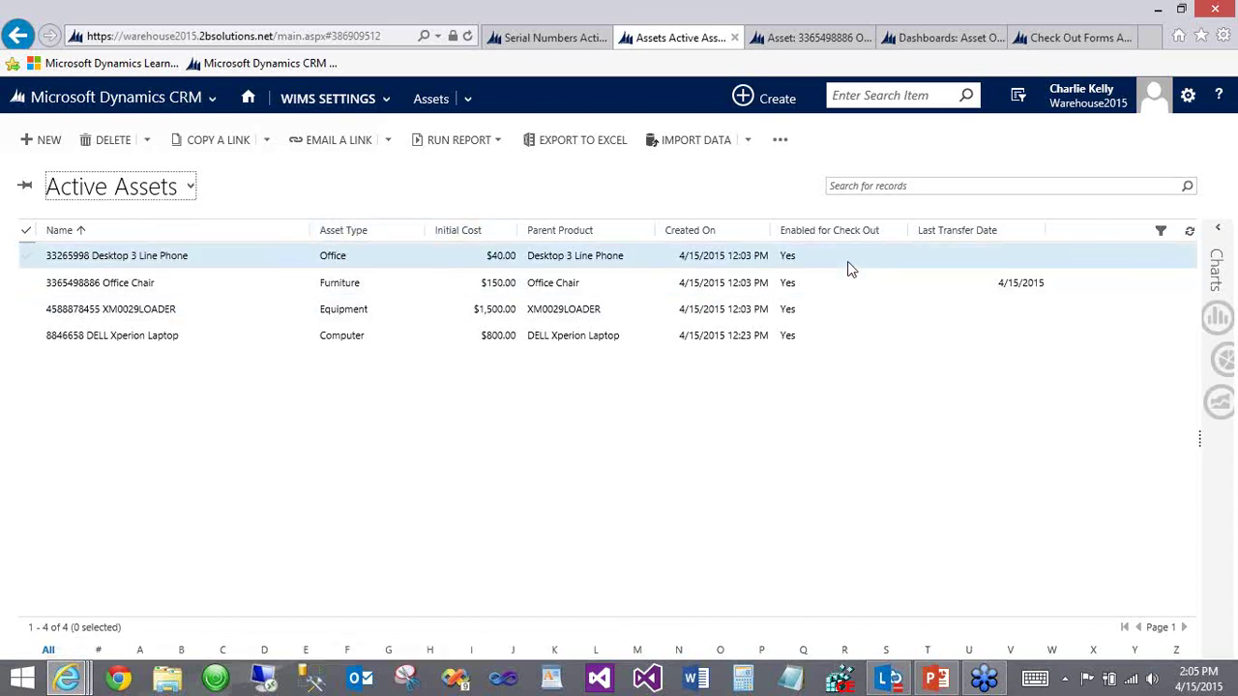
pyautogui.click(174, 196)
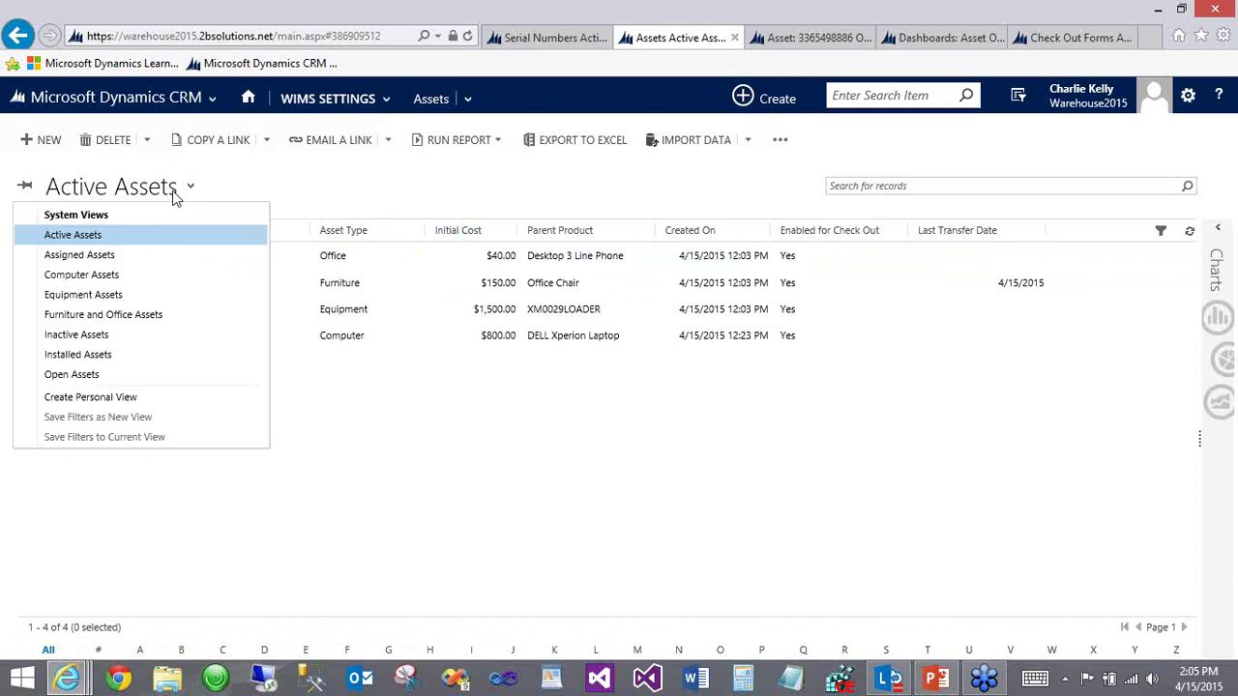
pyautogui.click(187, 257)
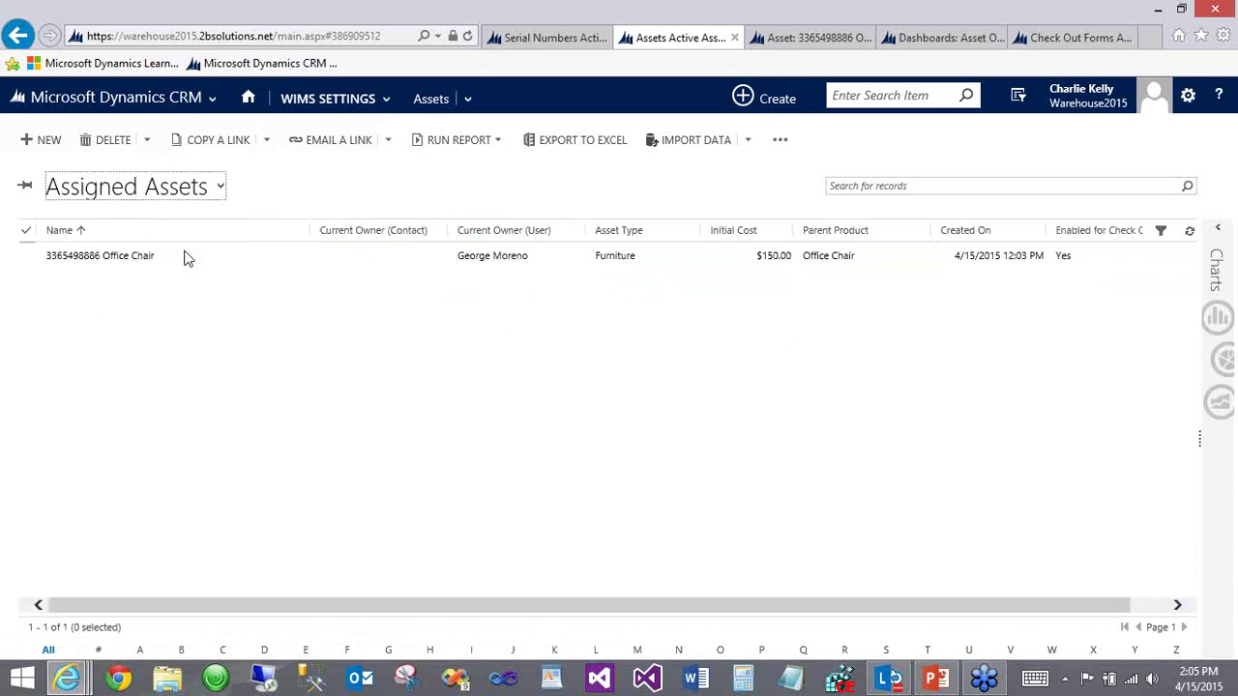
pyautogui.click(211, 189)
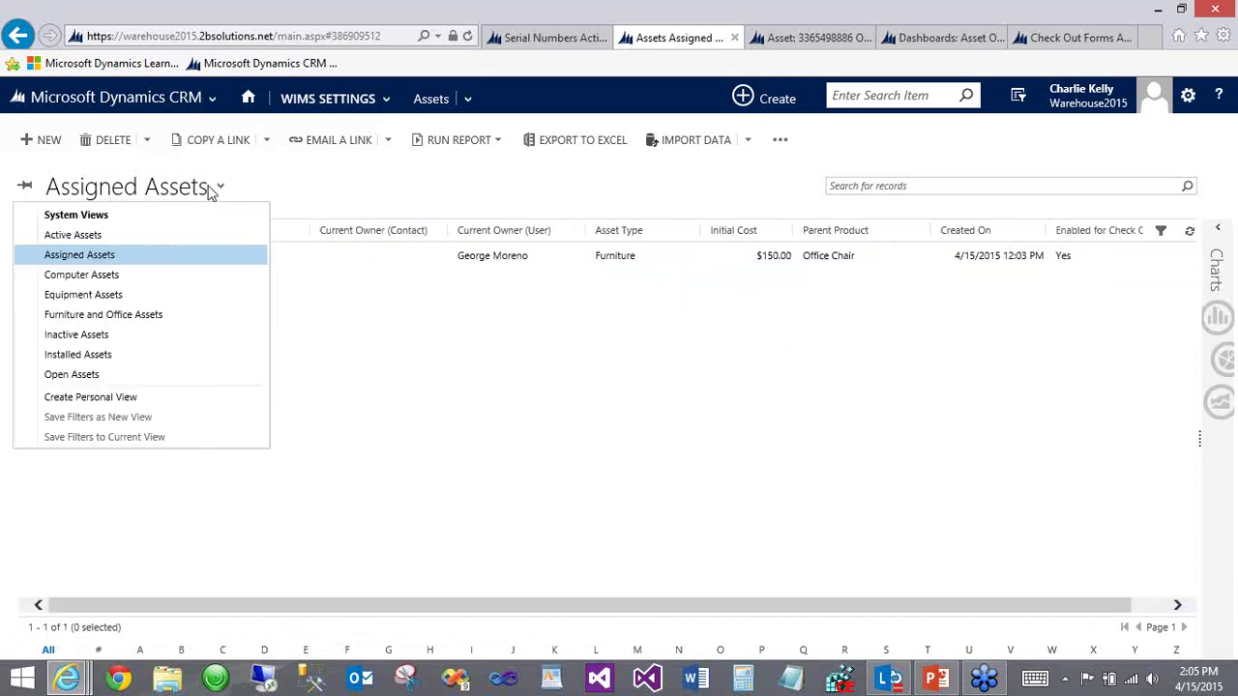
pyautogui.click(213, 276)
pyautogui.click(193, 203)
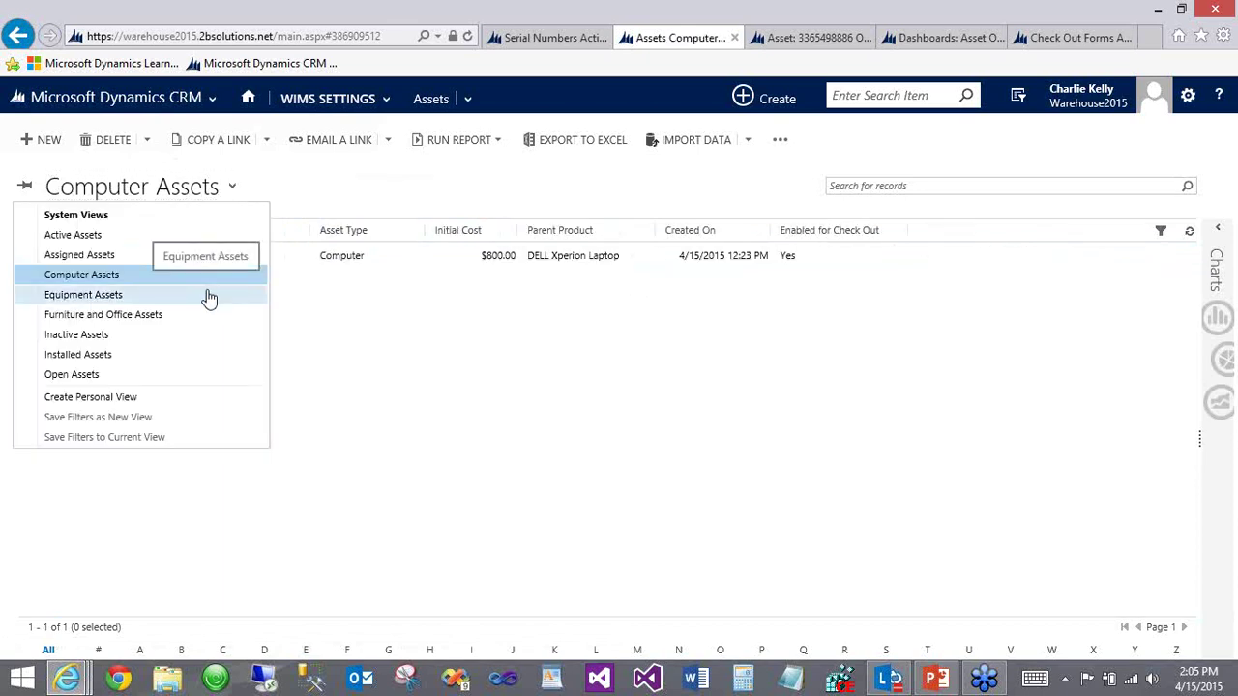
pyautogui.click(209, 295)
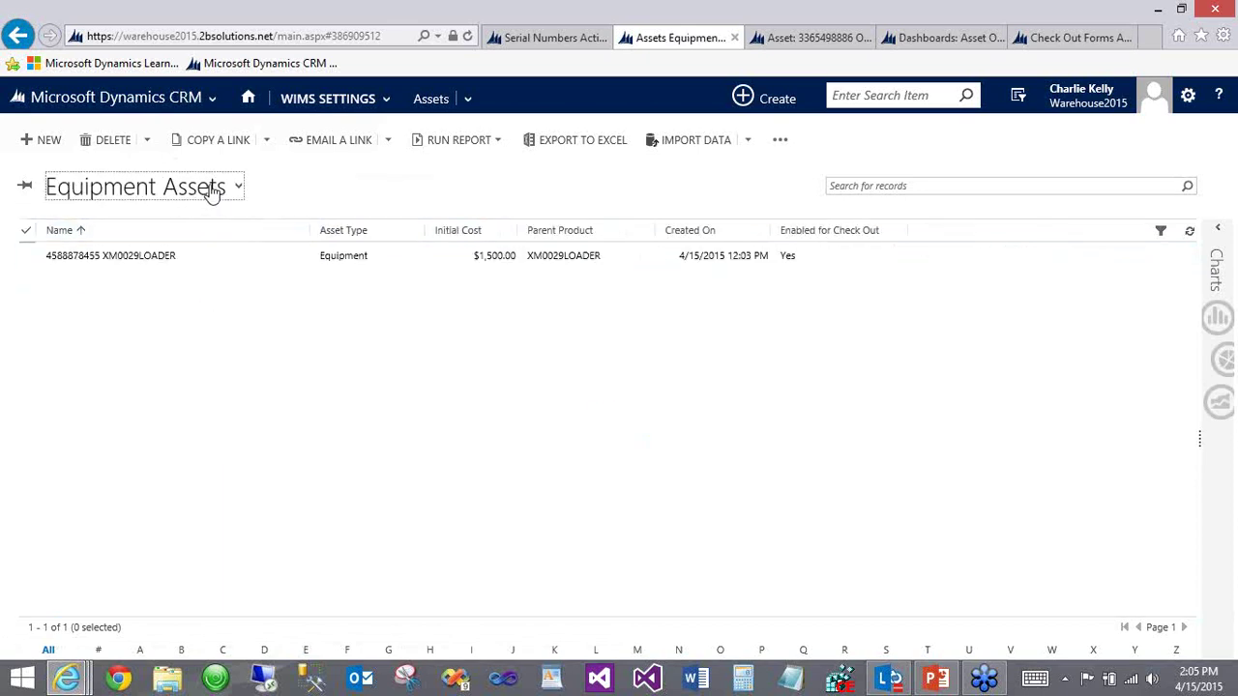
# - Show the Furniture and Office, then Open Assets views, ending on Assigned Assets
pyautogui.click(210, 190)
pyautogui.click(201, 315)
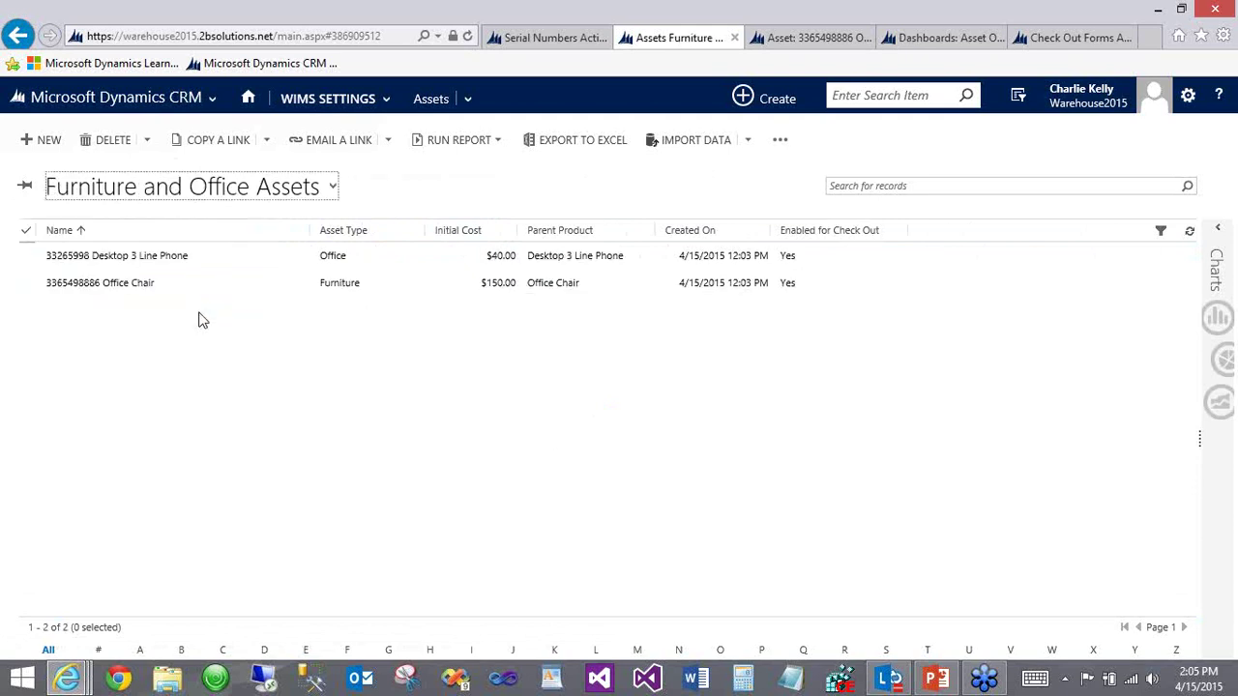
pyautogui.click(218, 189)
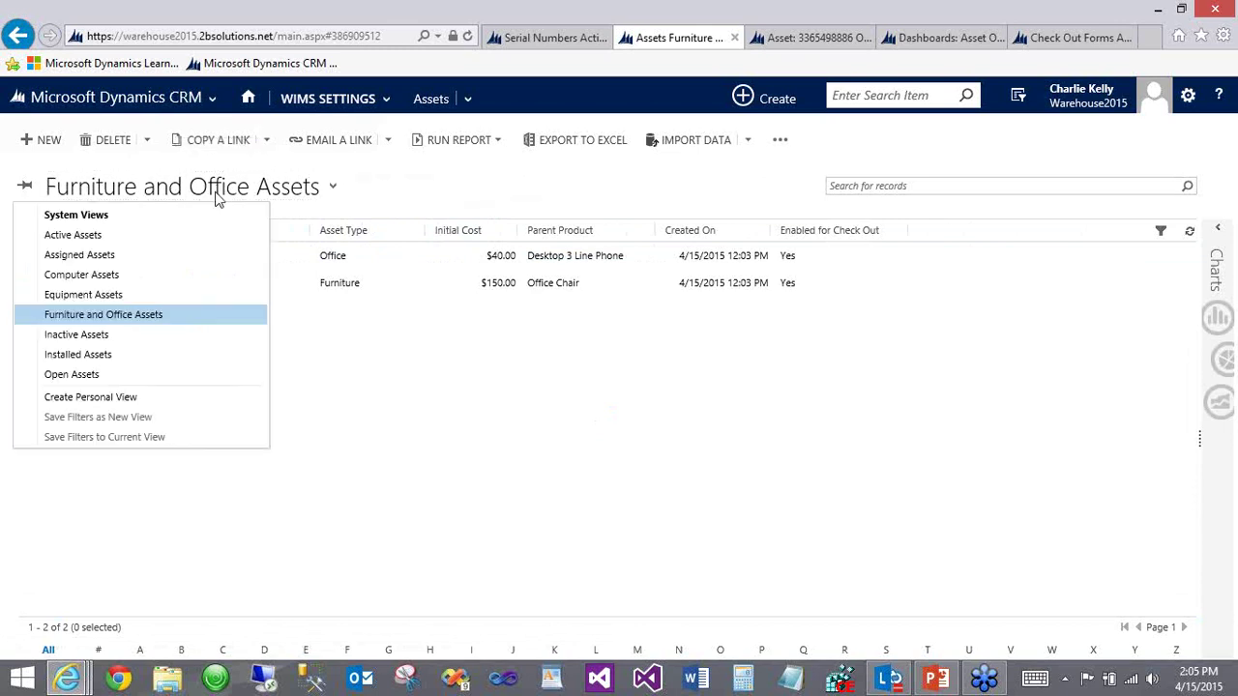
pyautogui.click(153, 376)
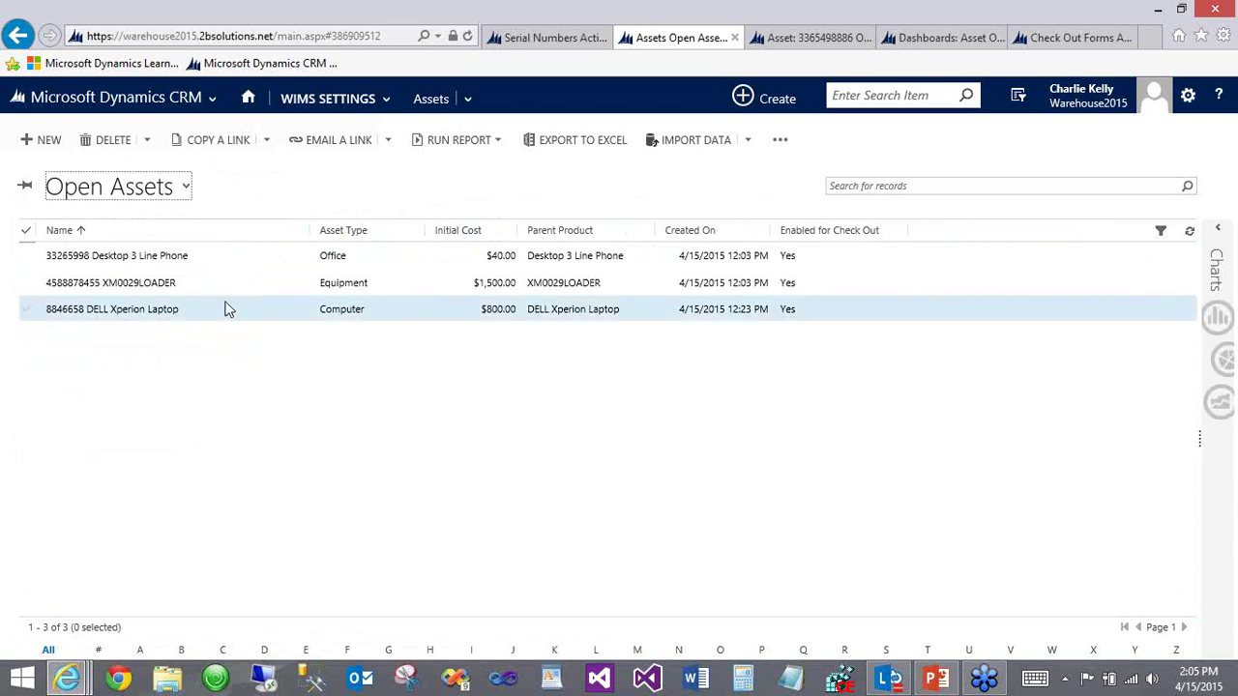
pyautogui.click(188, 194)
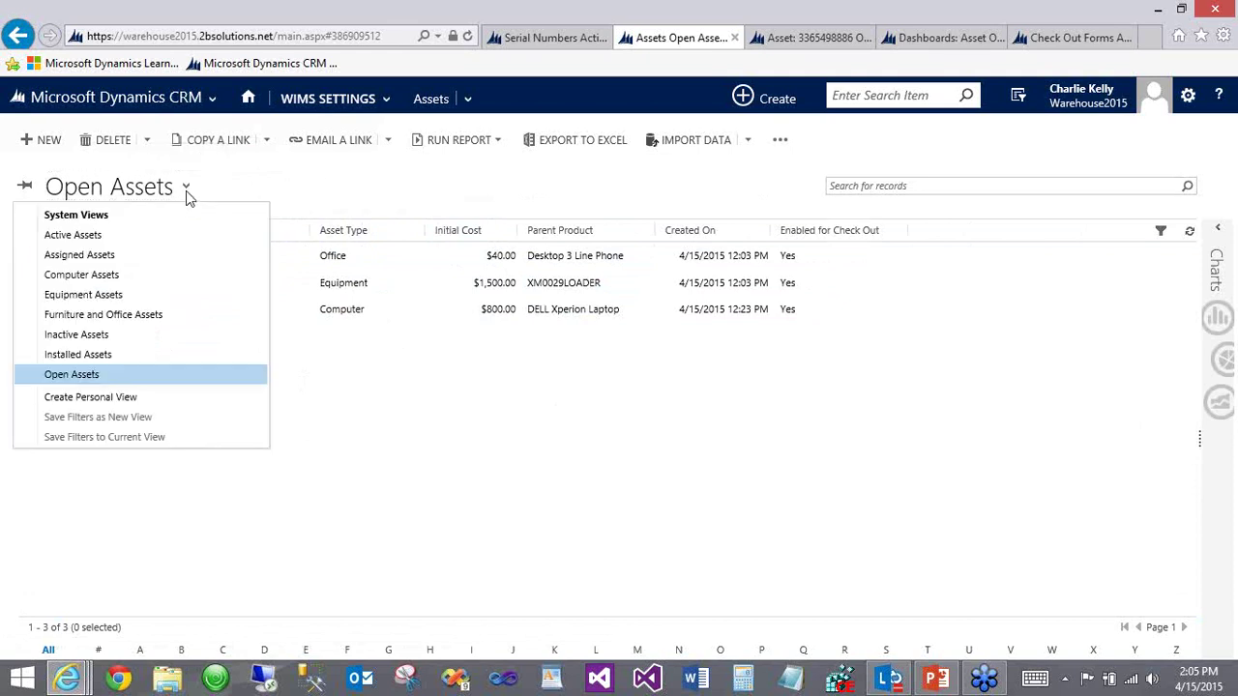
pyautogui.click(165, 259)
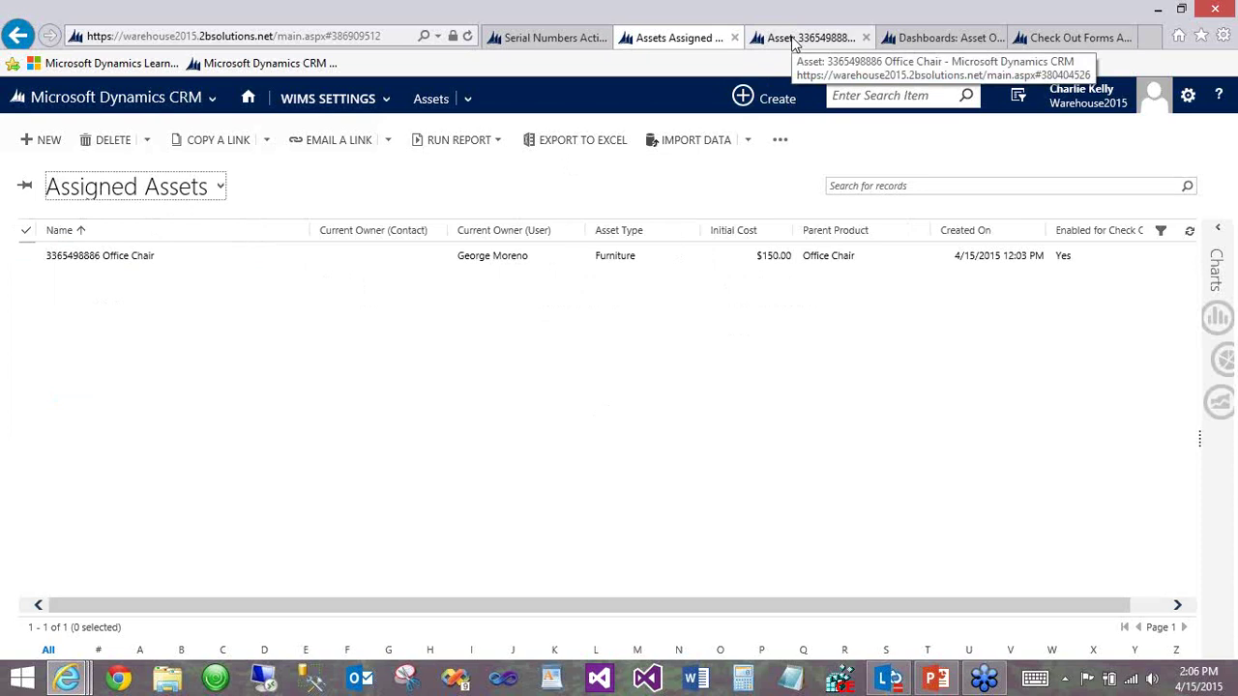
pyautogui.click(793, 40)
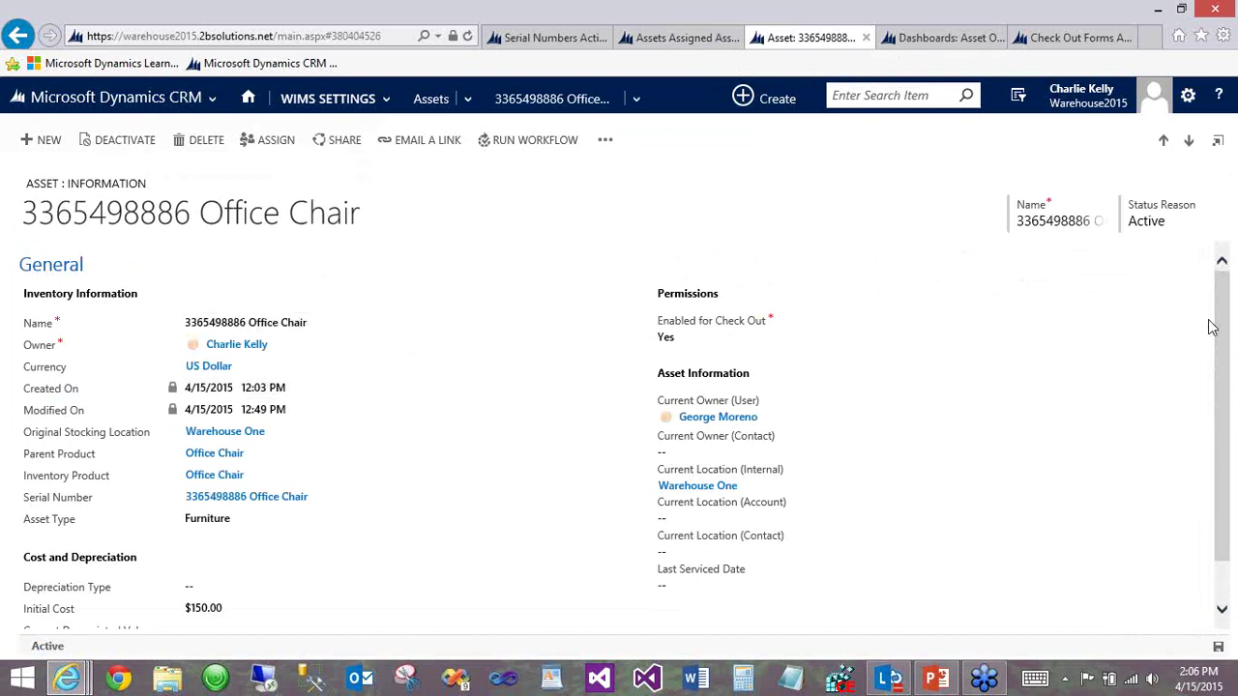
pyautogui.moveTo(1221, 320); pyautogui.dragTo(1222, 363)
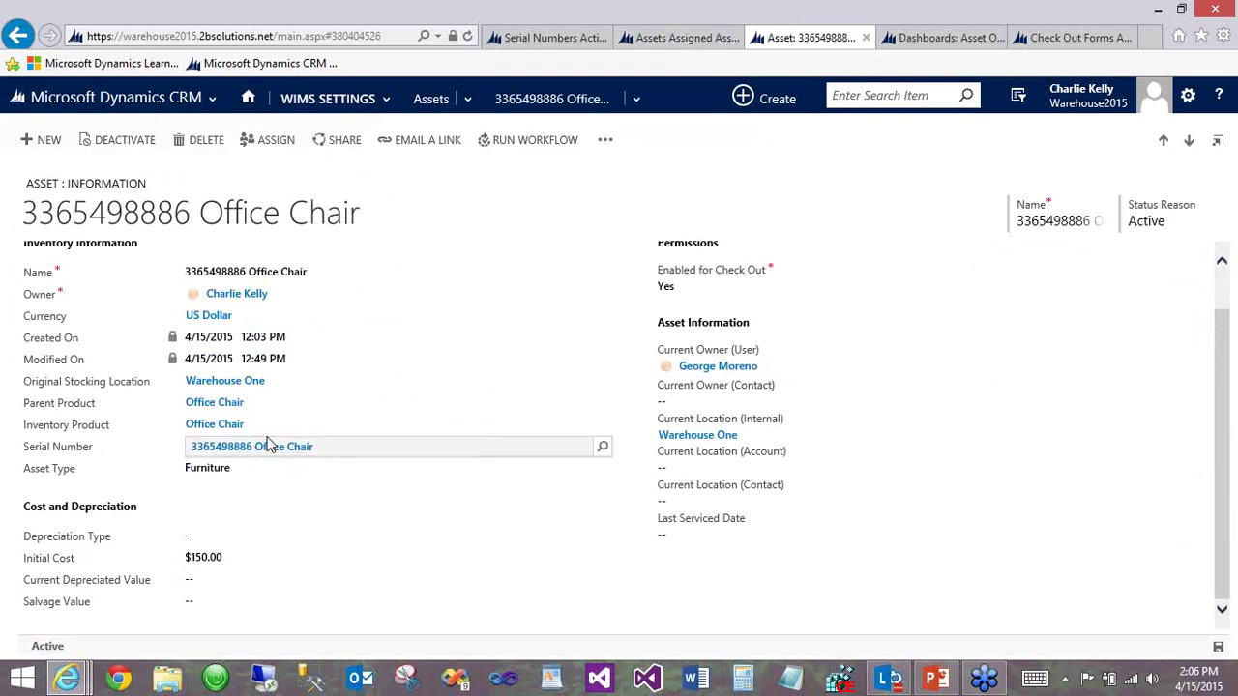
pyautogui.click(284, 470)
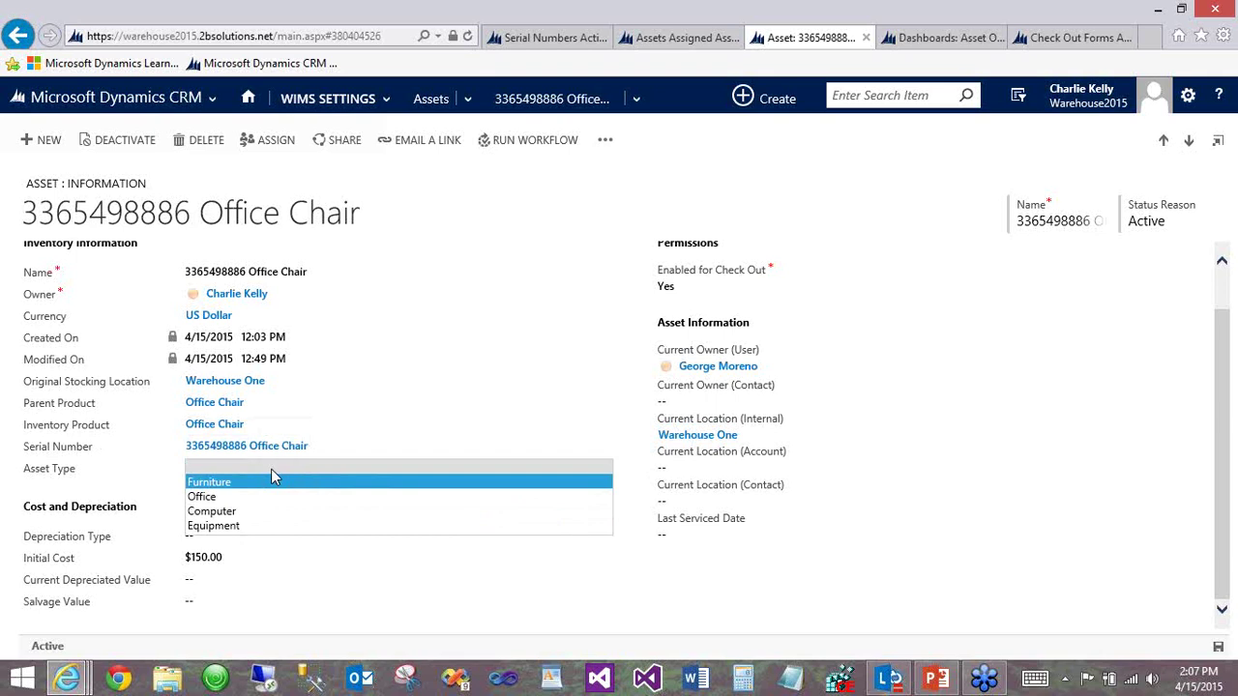
# - Set the Office Chair's Asset Type to blank and leave Depreciation Type unset
pyautogui.click(270, 469)
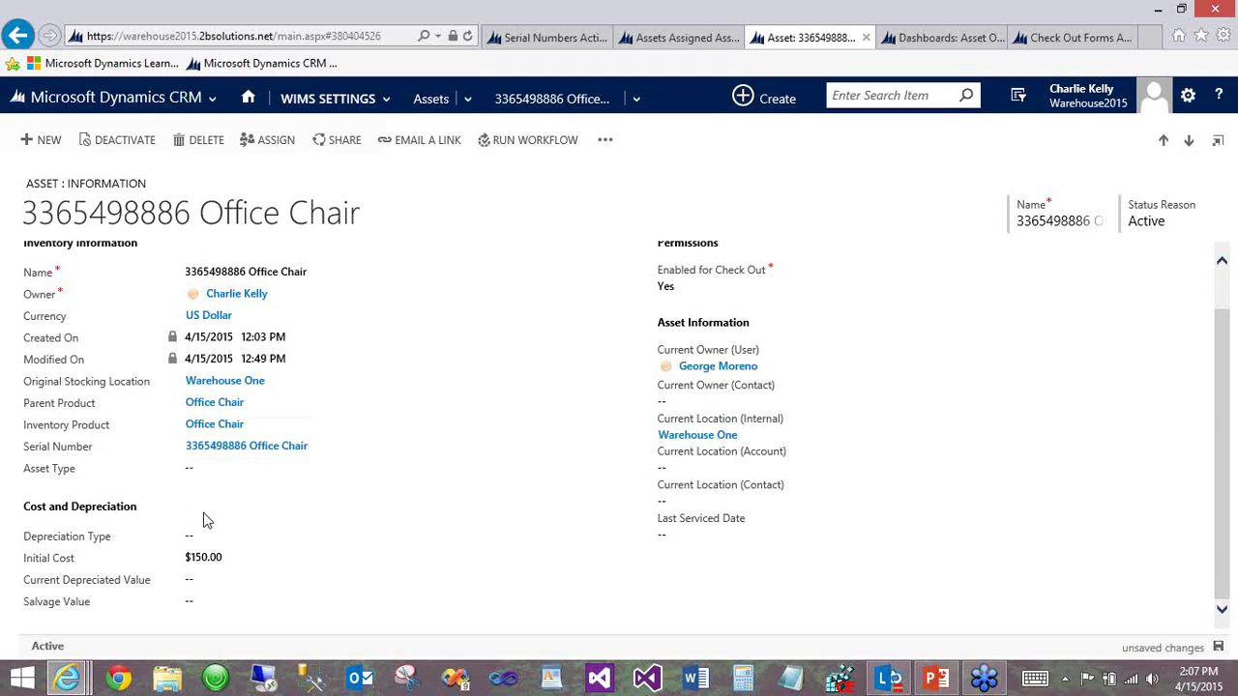
pyautogui.click(248, 538)
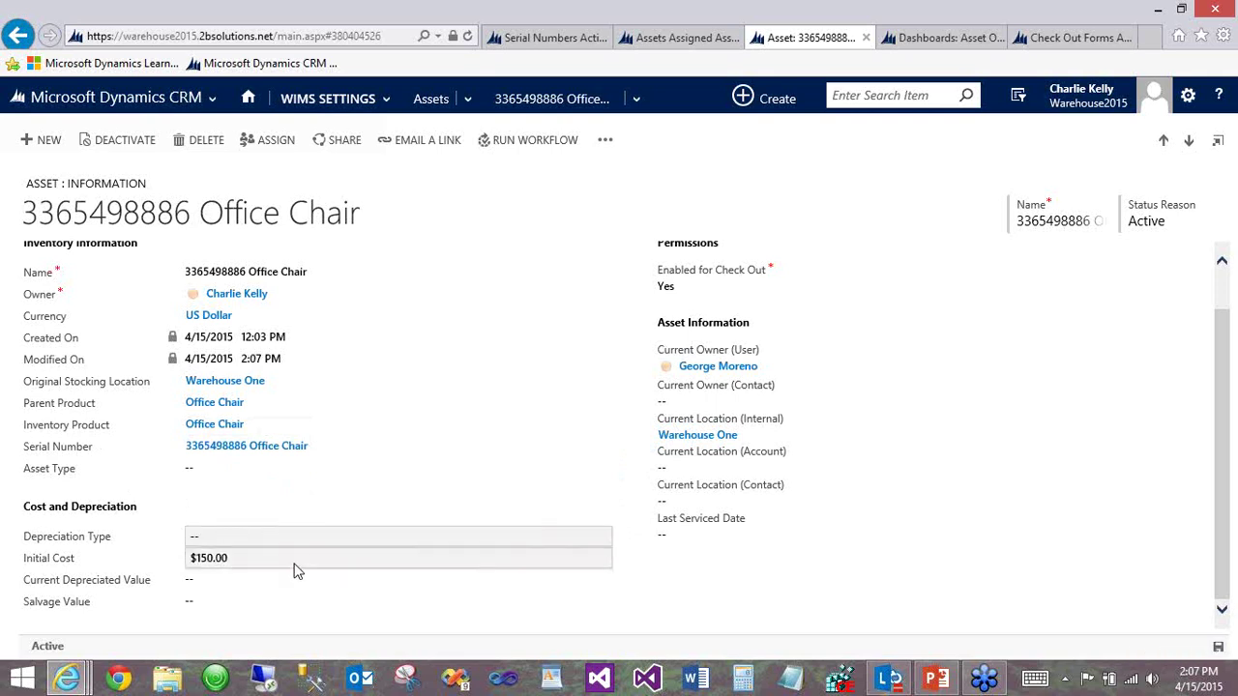
pyautogui.click(301, 537)
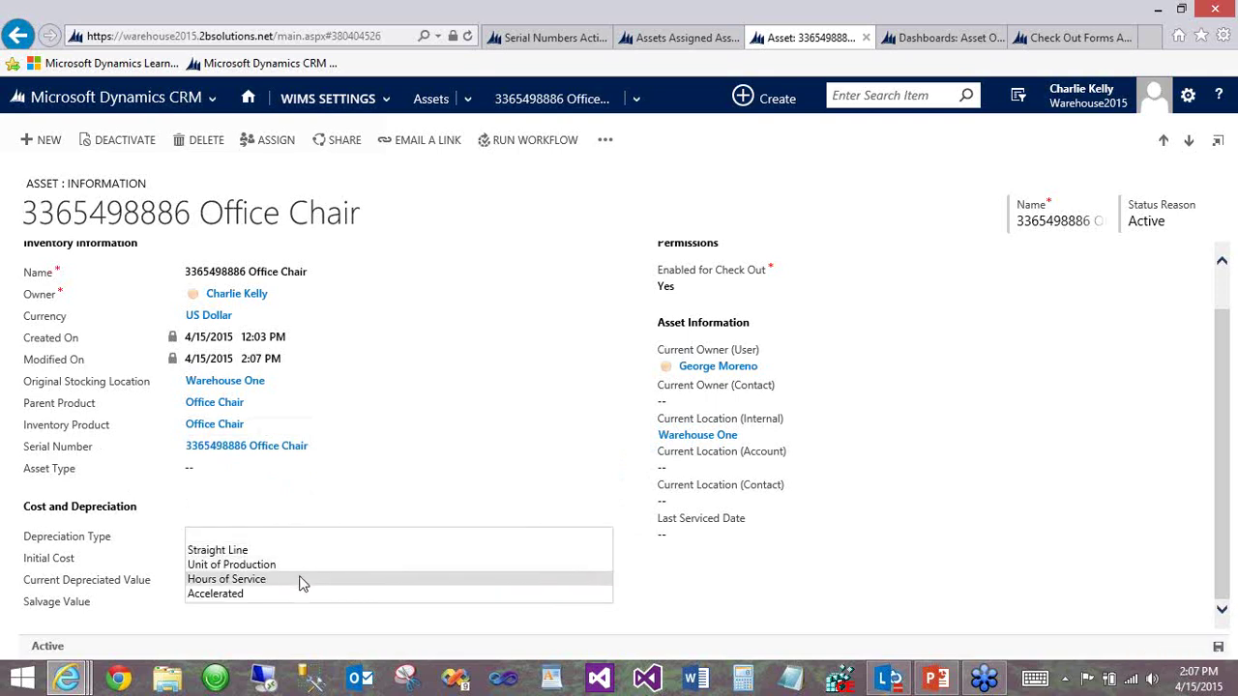
pyautogui.click(217, 506)
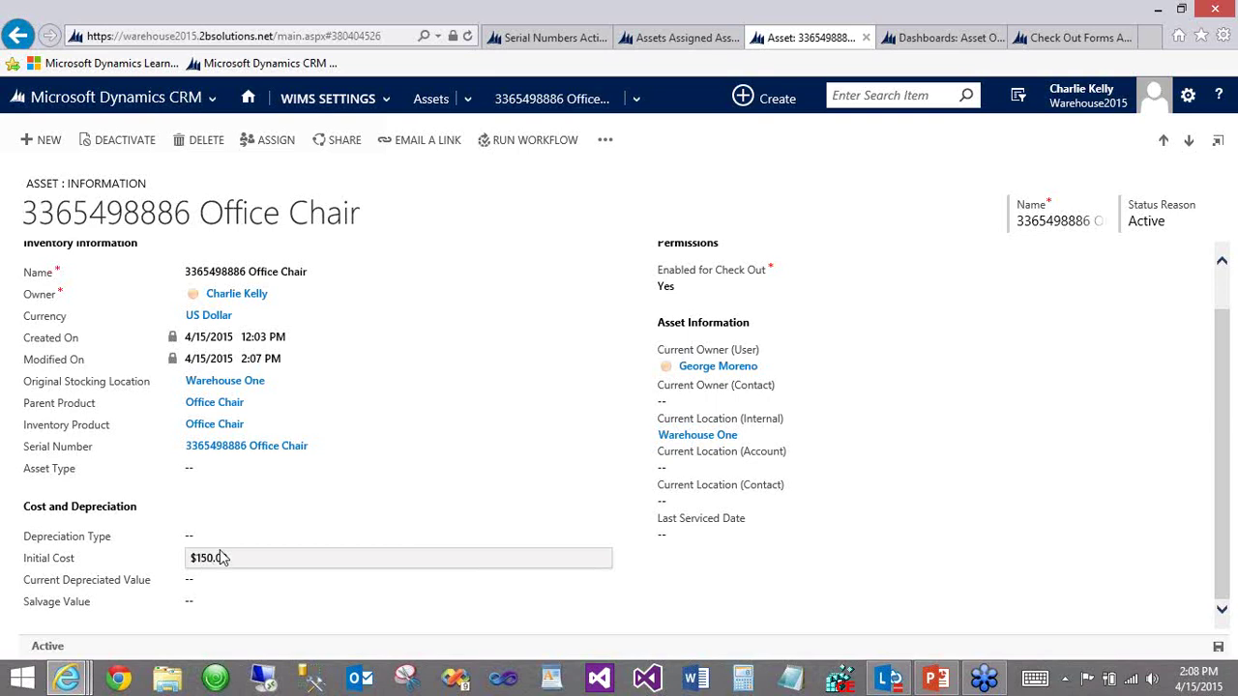
pyautogui.scroll(1, 1224, 459)
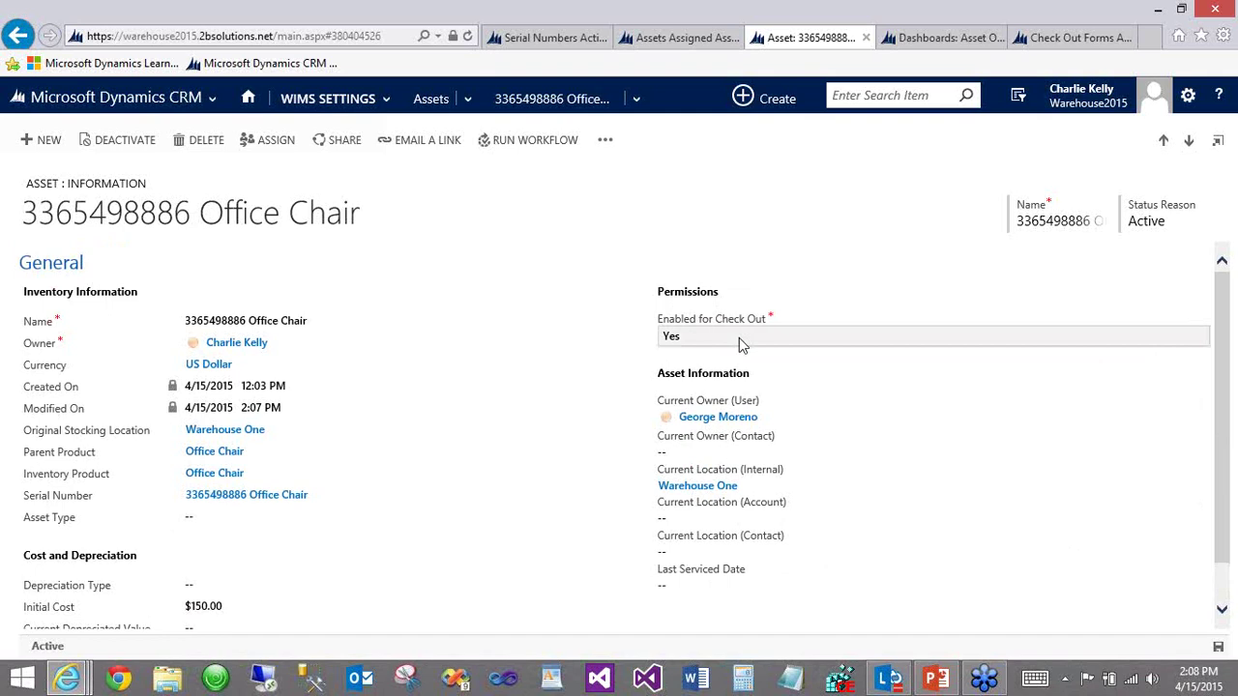
# - Switch the assets list to the Active Assets view, then return to the Office Chair record
pyautogui.click(665, 40)
pyautogui.click(103, 190)
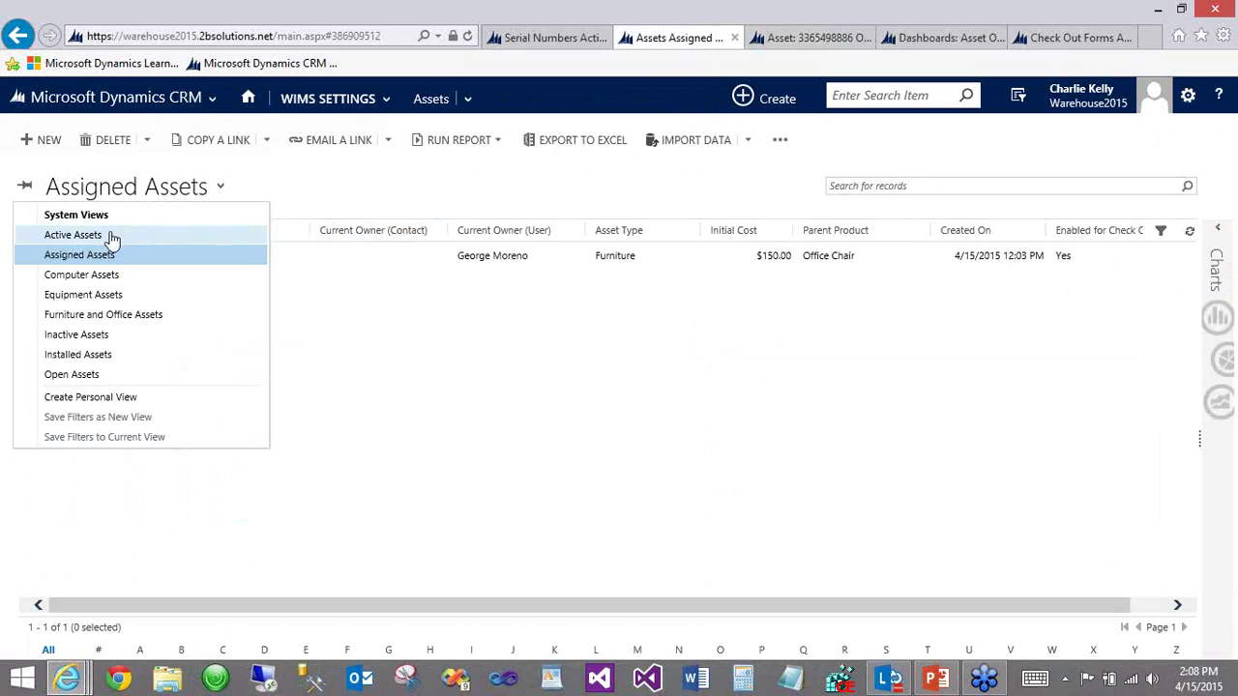
pyautogui.click(110, 238)
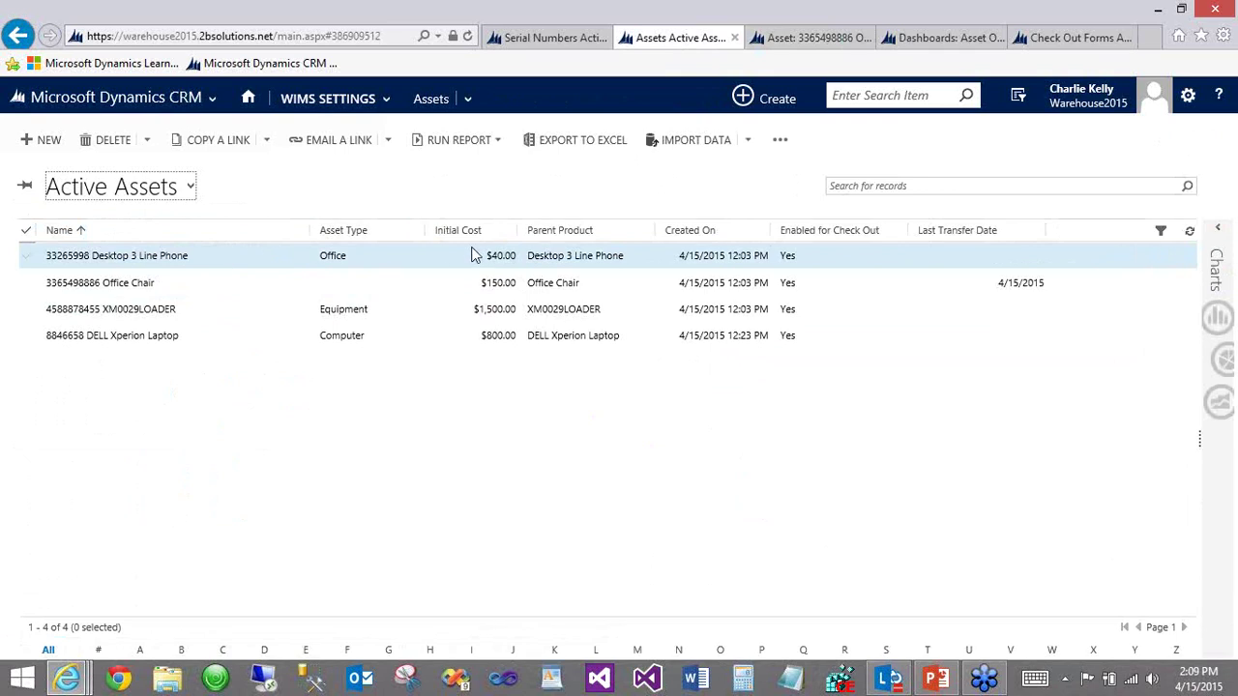
pyautogui.click(808, 38)
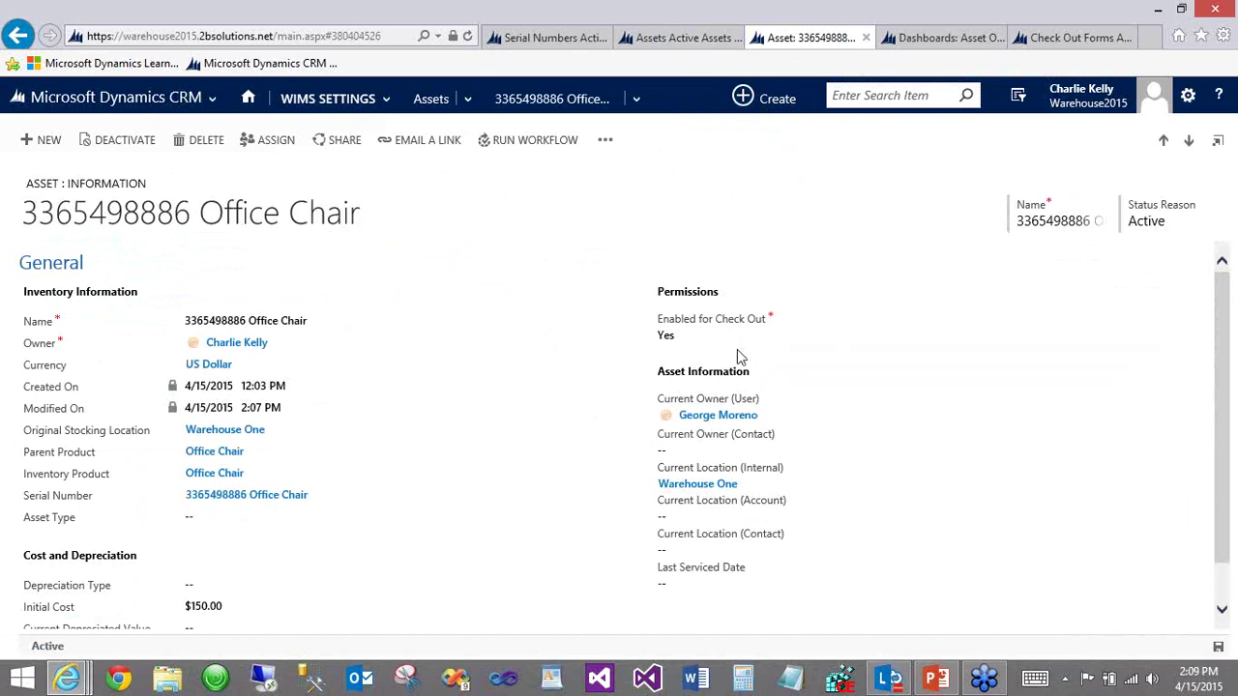
# - Bring up the Asset Overview Dashboard charting four active assets by type and three open assets
pyautogui.scroll(-1, 719, 400)
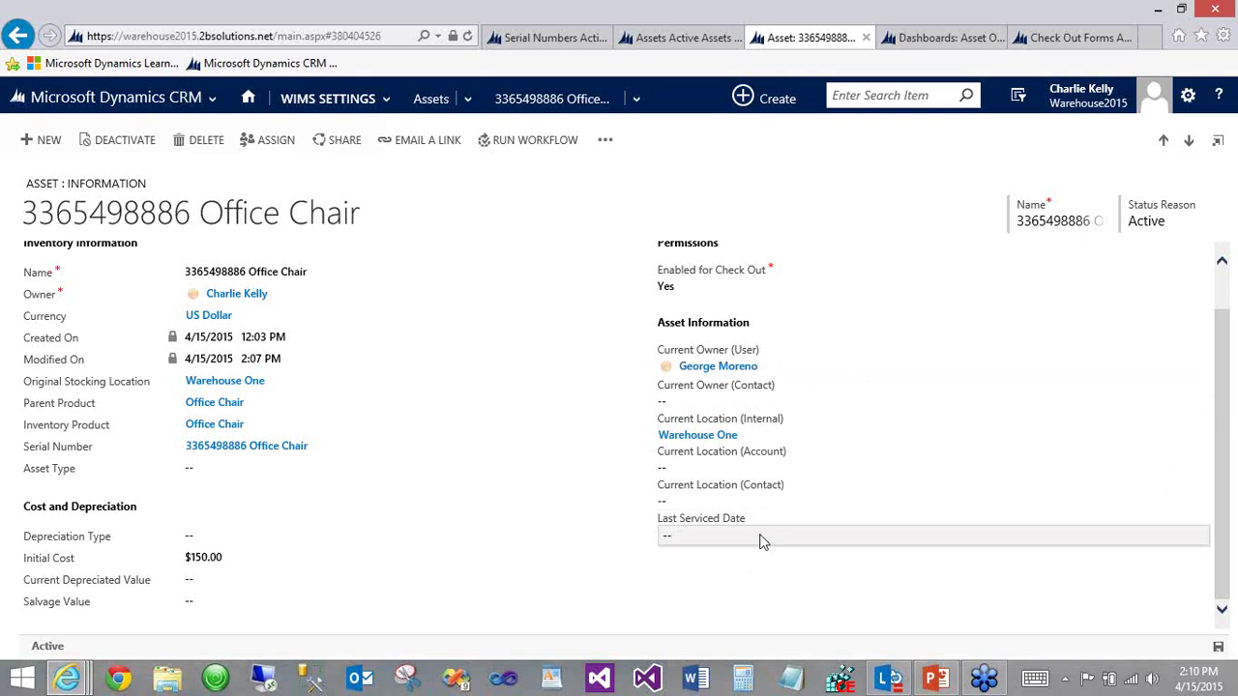
pyautogui.click(943, 38)
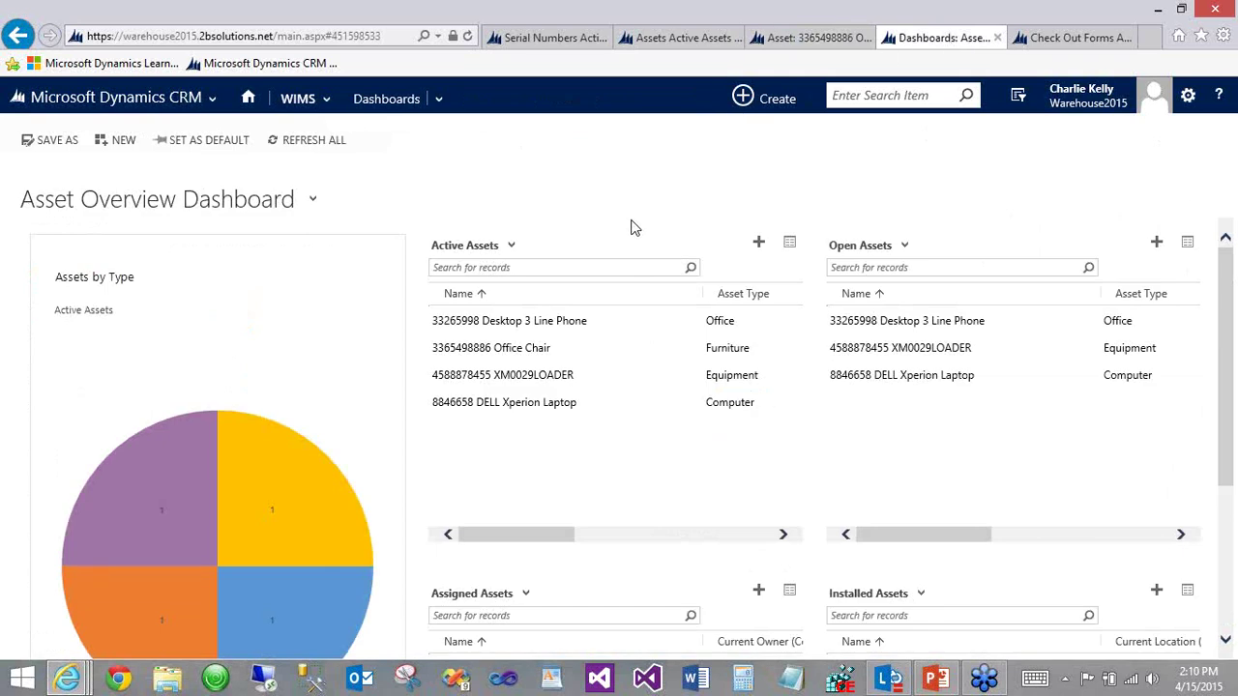
pyautogui.moveTo(1234, 295); pyautogui.dragTo(1218, 406)
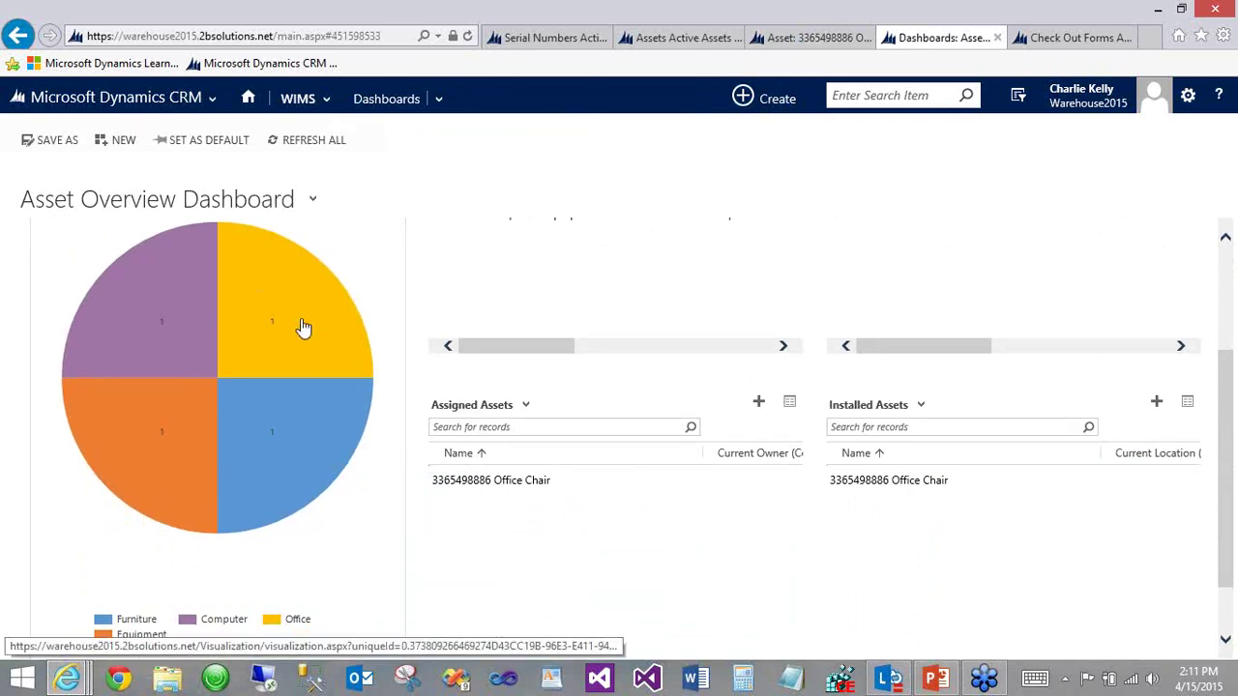
pyautogui.scroll(3, 319, 412)
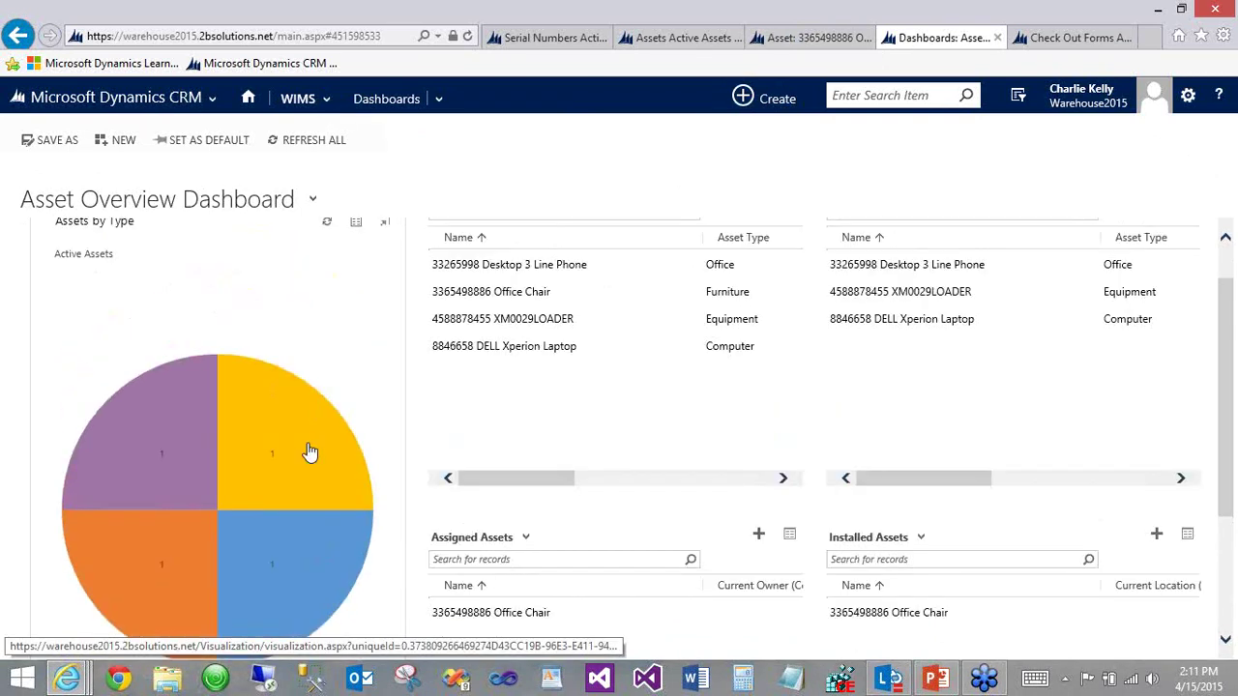
pyautogui.scroll(-1, 309, 452)
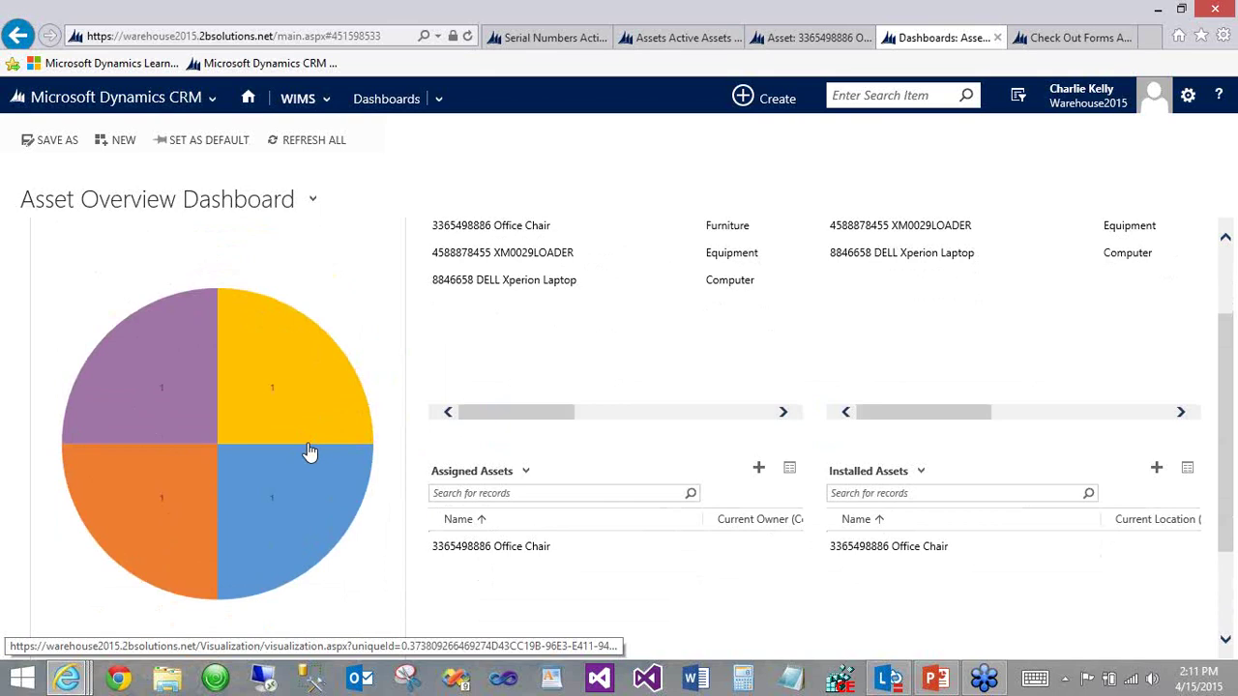
pyautogui.scroll(3, 464, 507)
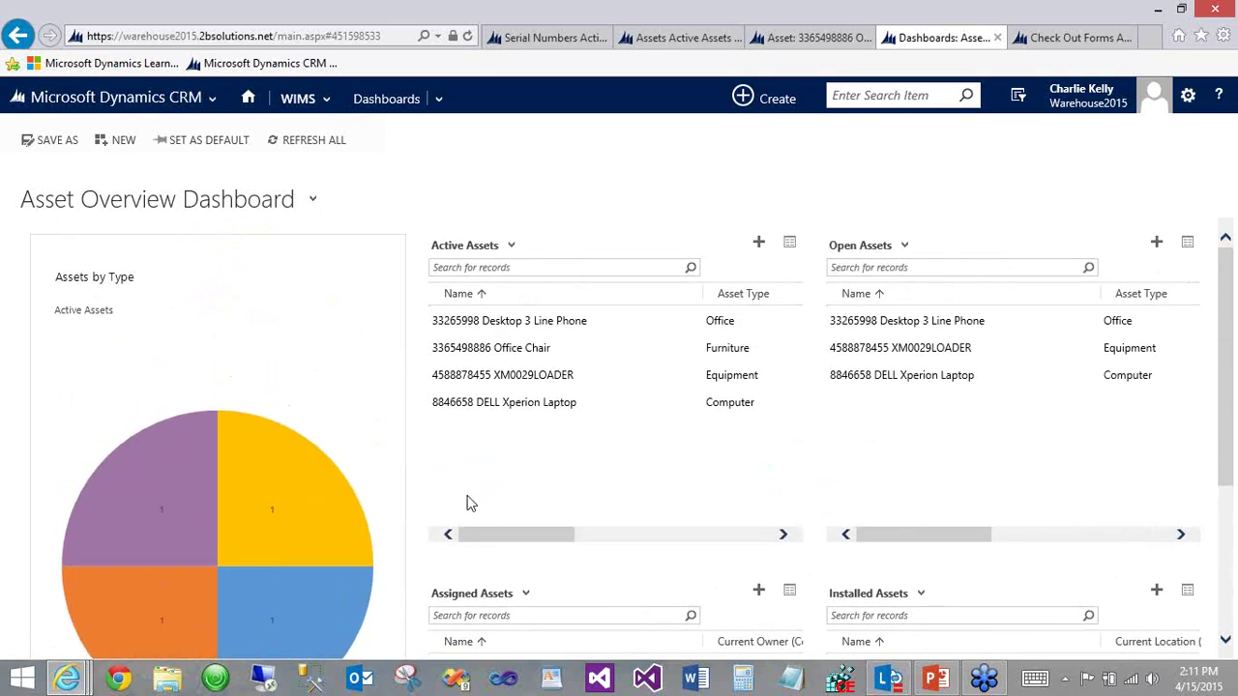
pyautogui.scroll(-1, 460, 511)
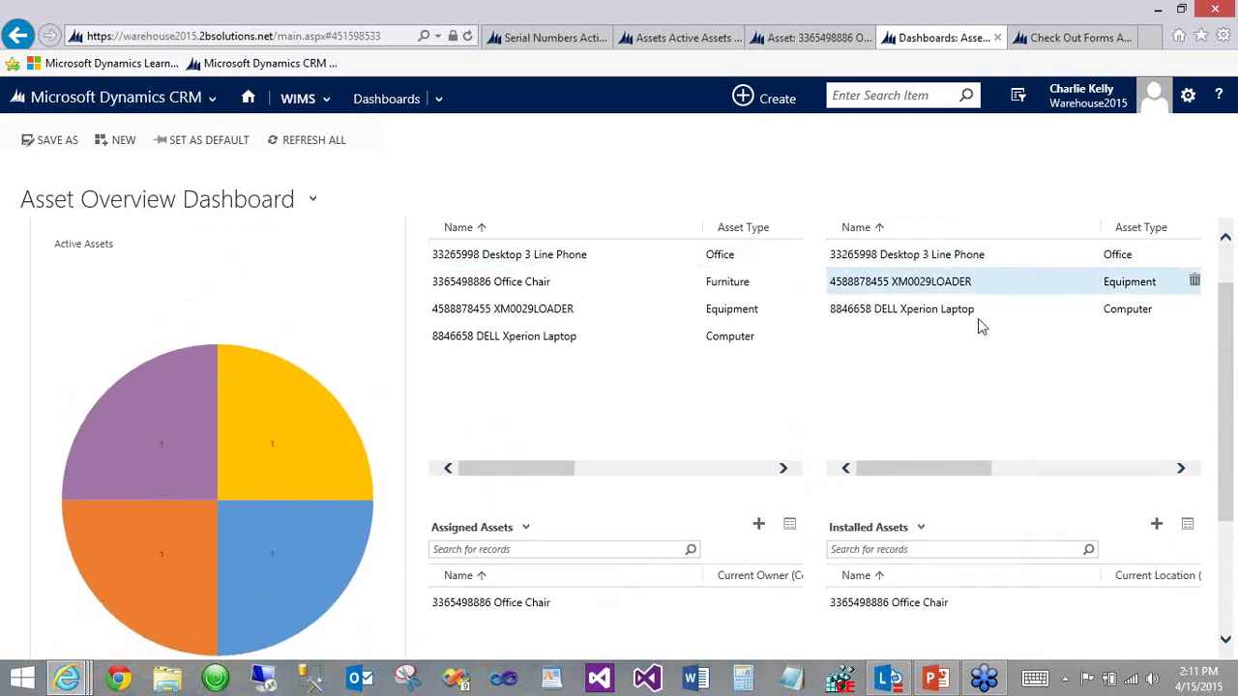
pyautogui.scroll(2, 667, 300)
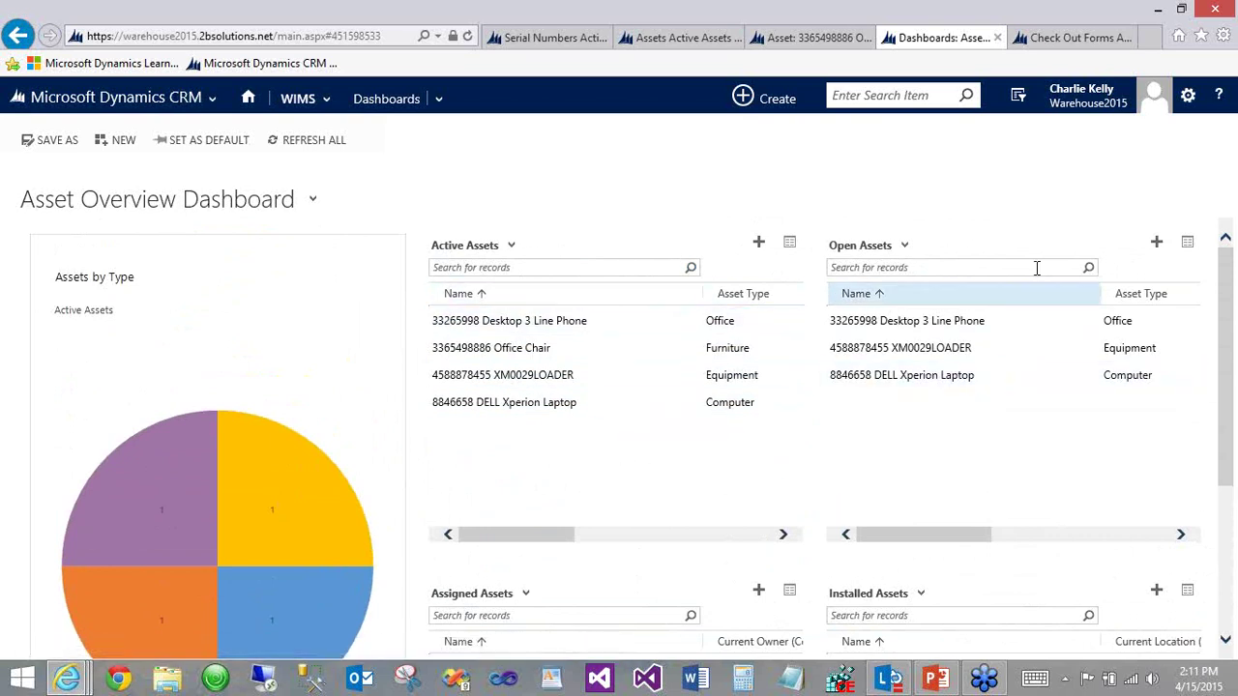
pyautogui.scroll(-3, 967, 329)
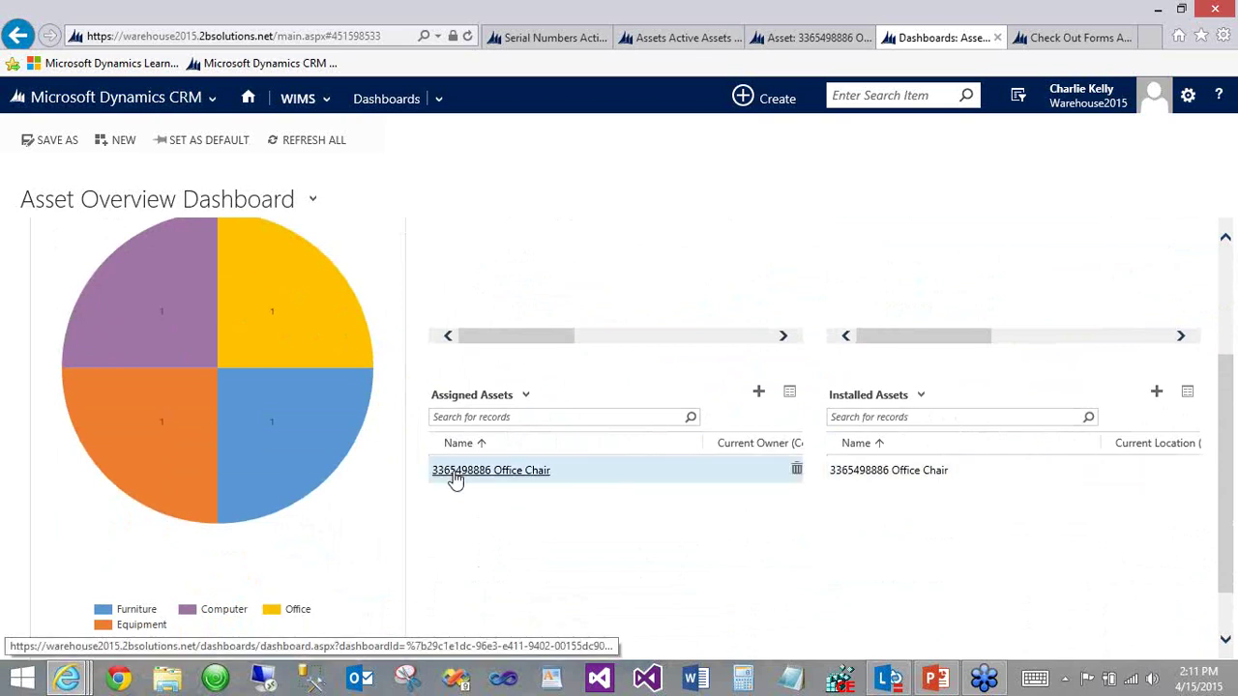
pyautogui.click(888, 474)
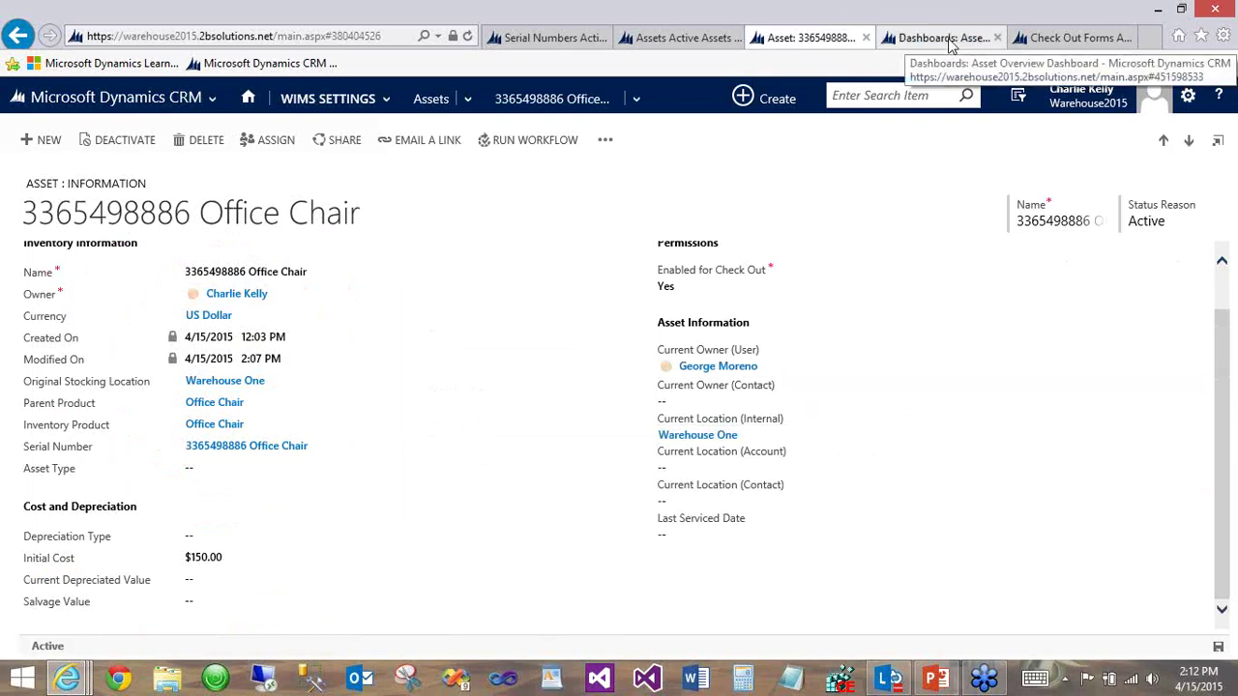
pyautogui.click(1072, 38)
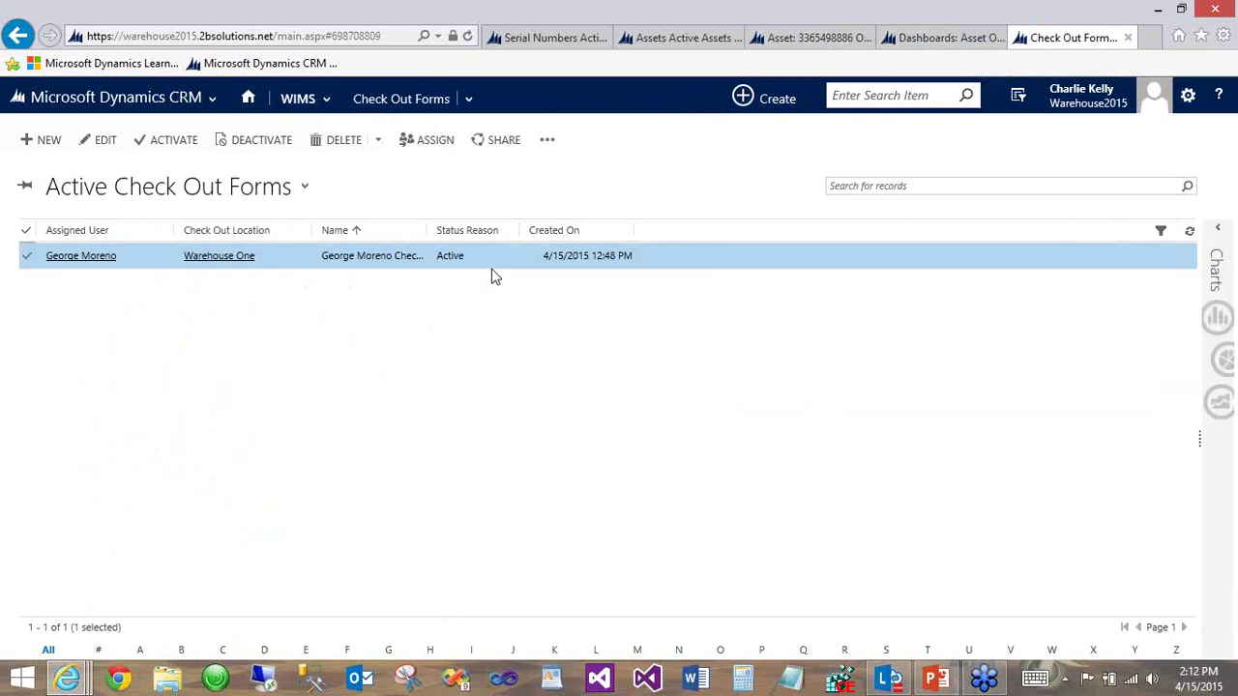
# - Create and save a check out form titled with the user's name plus 'Assignment', located at Warehouse One
pyautogui.click(42, 143)
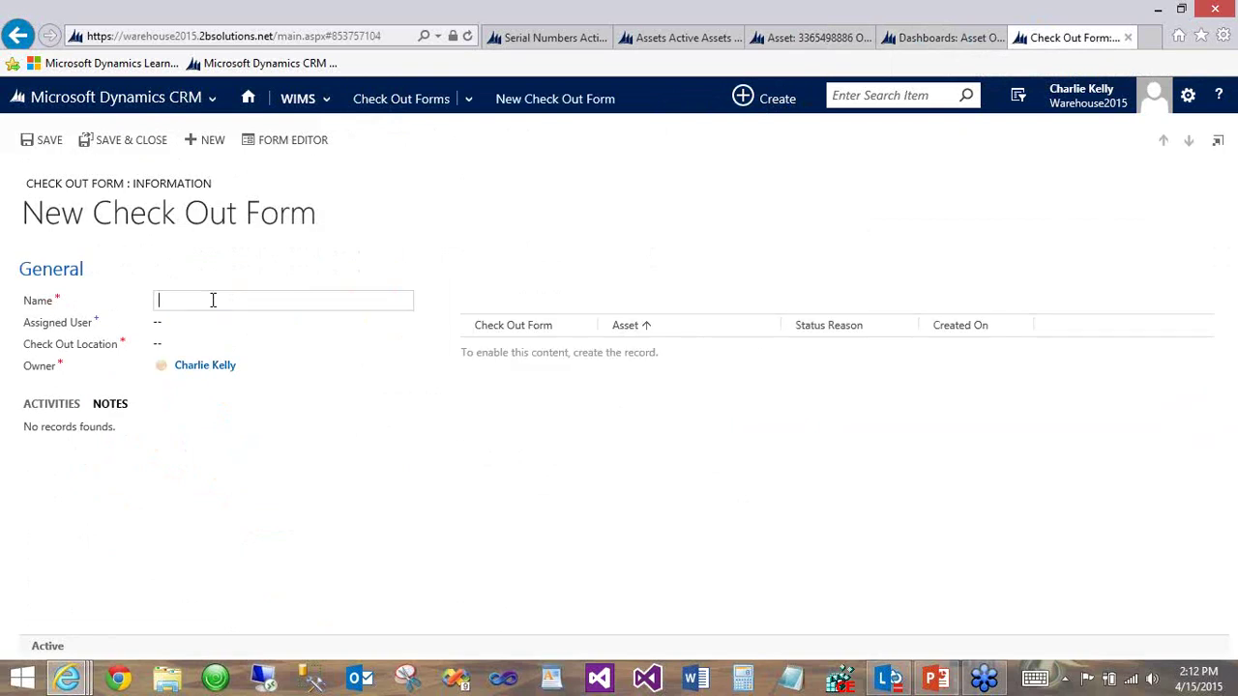
pyautogui.write('Charlie Assignment')
pyautogui.press('Tab')
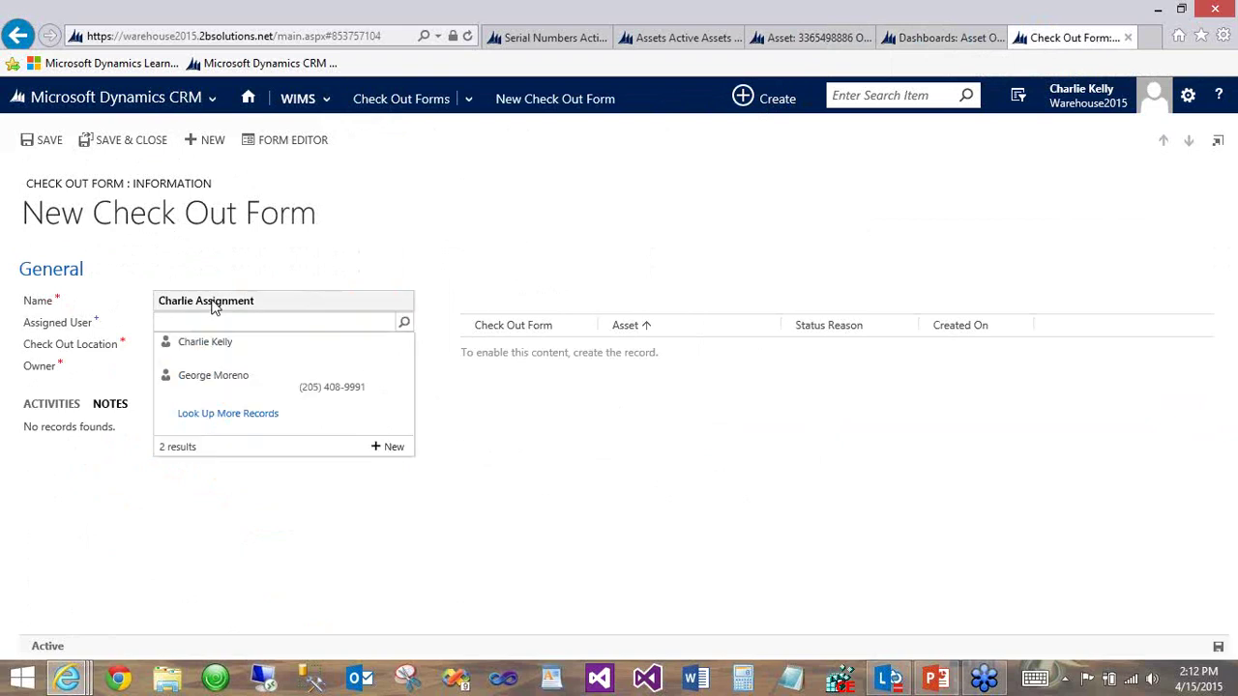
pyautogui.press('Return')
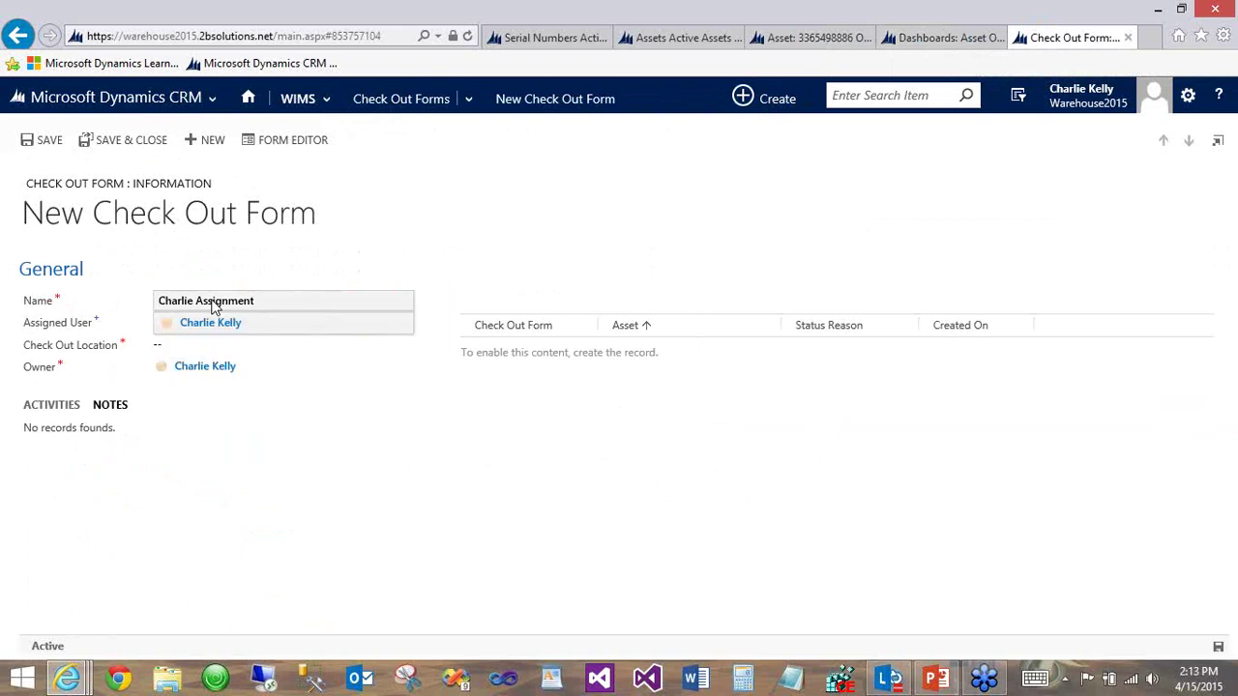
pyautogui.press('Tab')
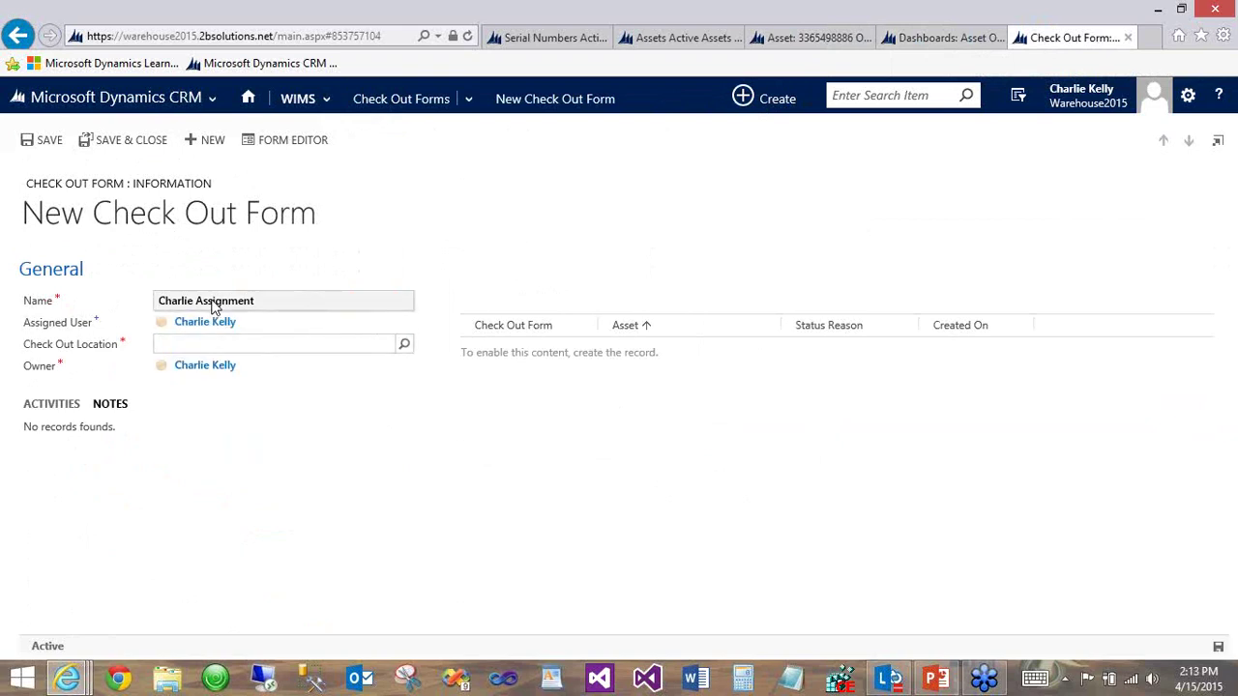
pyautogui.press('Down')
pyautogui.press('Down')
pyautogui.press('Down')
pyautogui.press('Down')
pyautogui.press('Down')
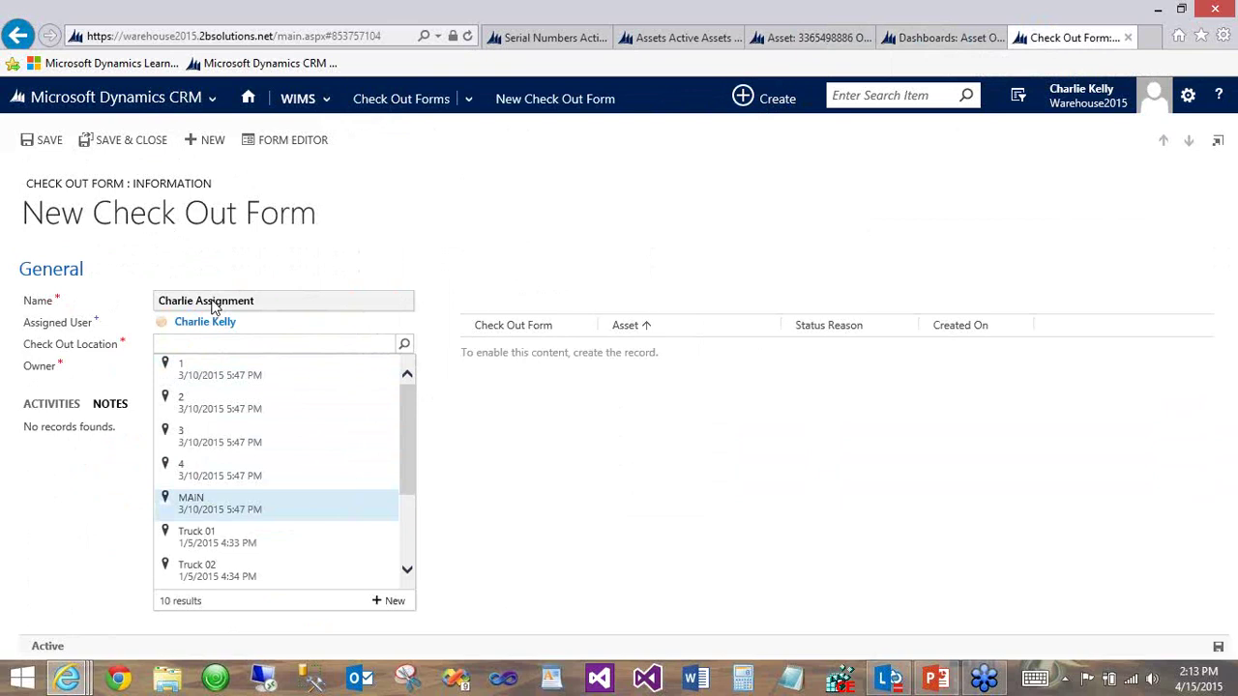
pyautogui.press('Down')
pyautogui.press('Down')
pyautogui.press('Down')
pyautogui.press('Down')
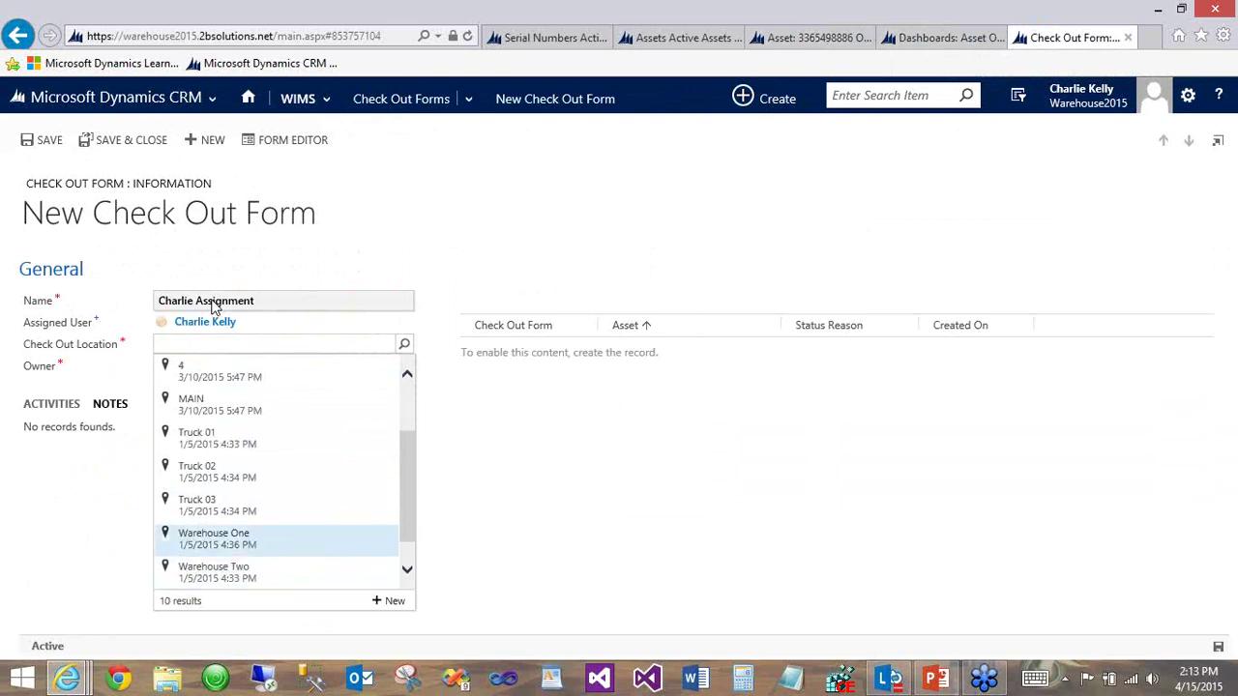
pyautogui.press('Return')
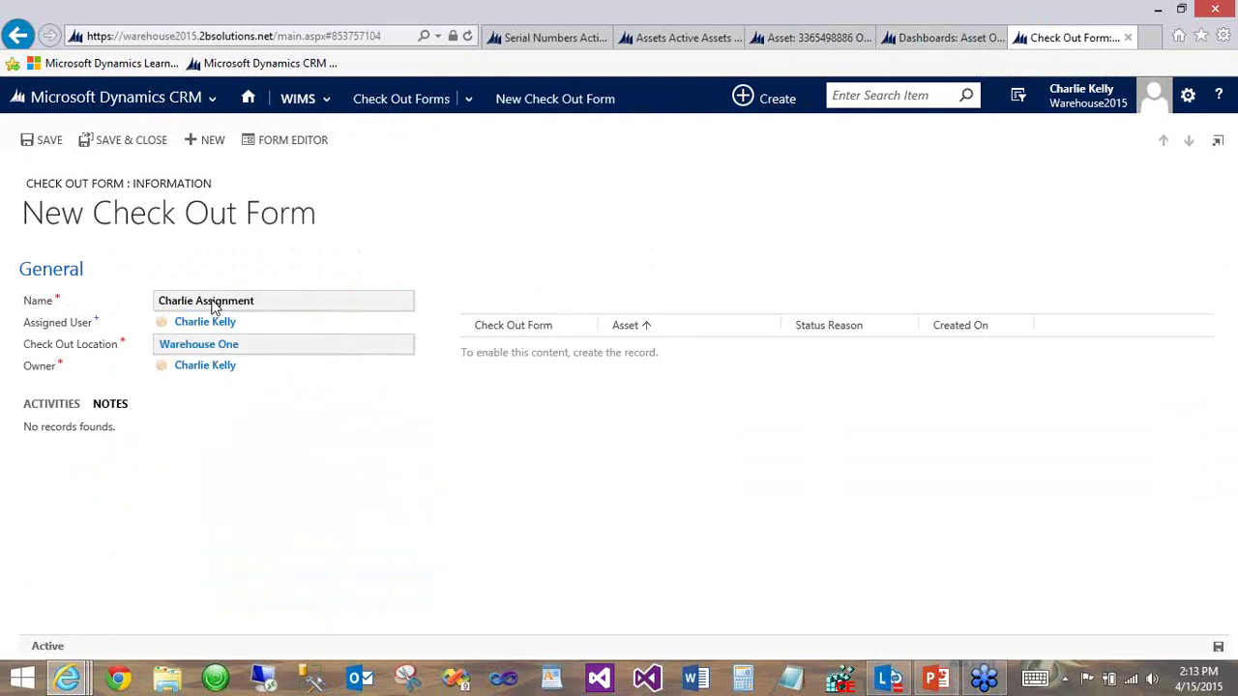
pyautogui.click(44, 141)
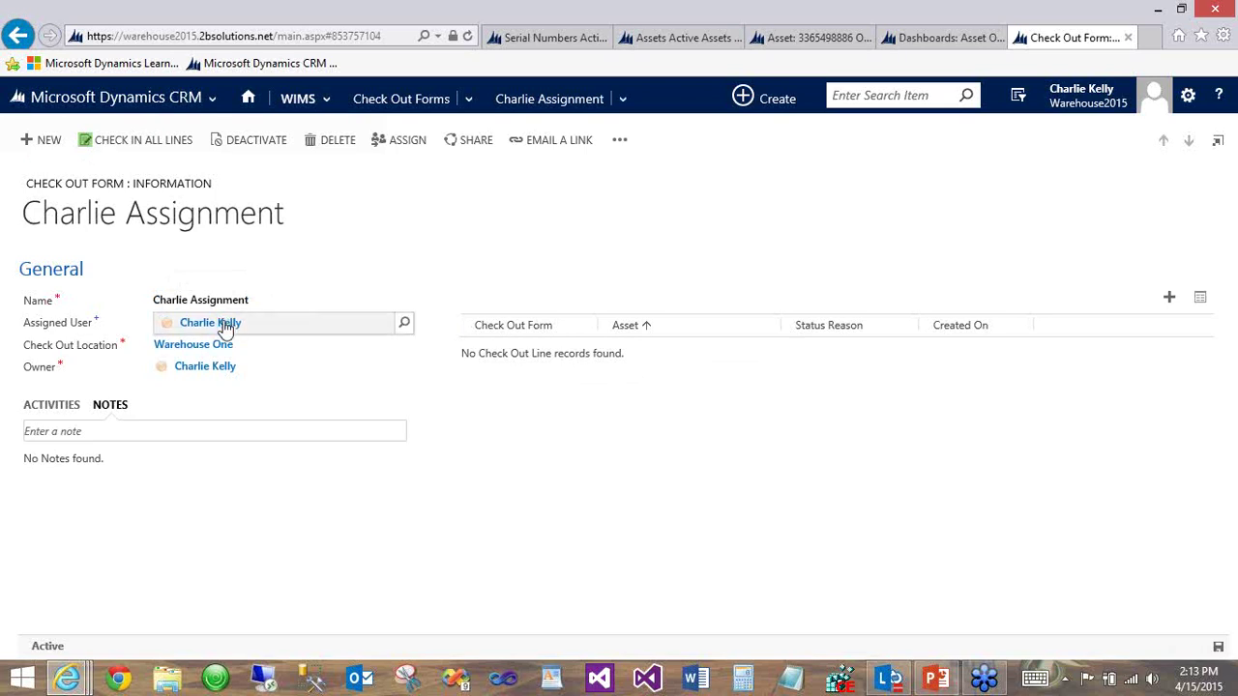
# - Add and save a check out line for the 8846658 DELL Xperion Laptop
pyautogui.click(1170, 300)
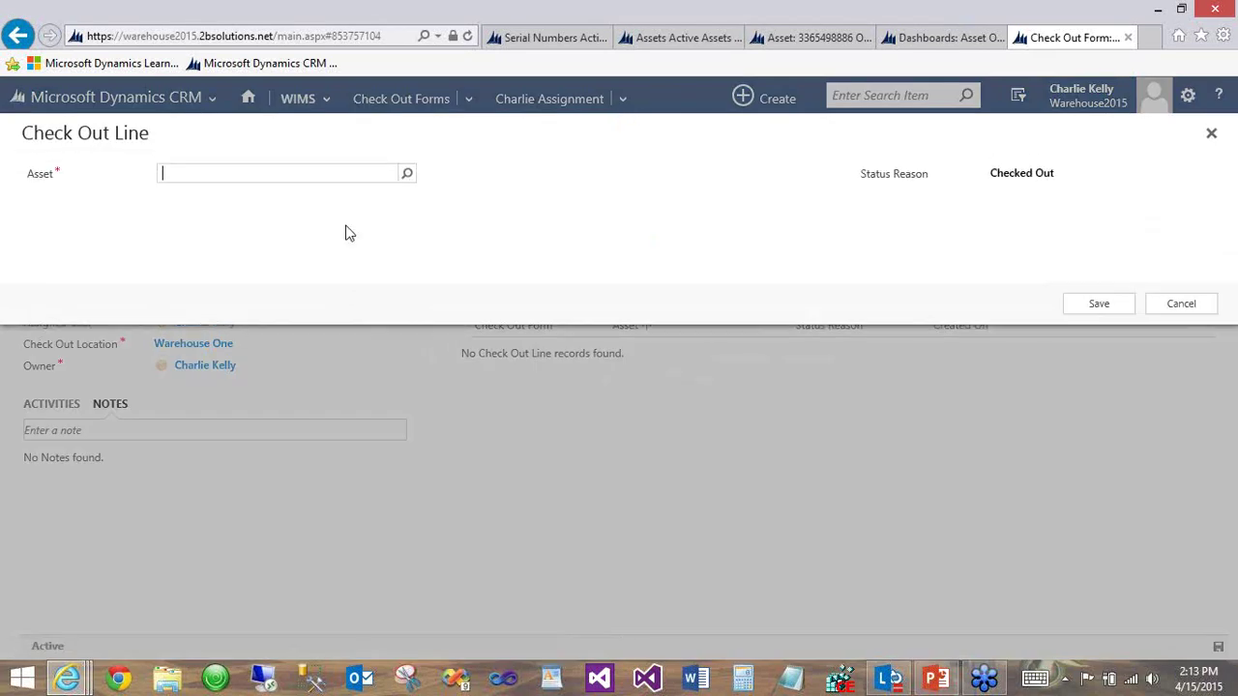
pyautogui.click(406, 175)
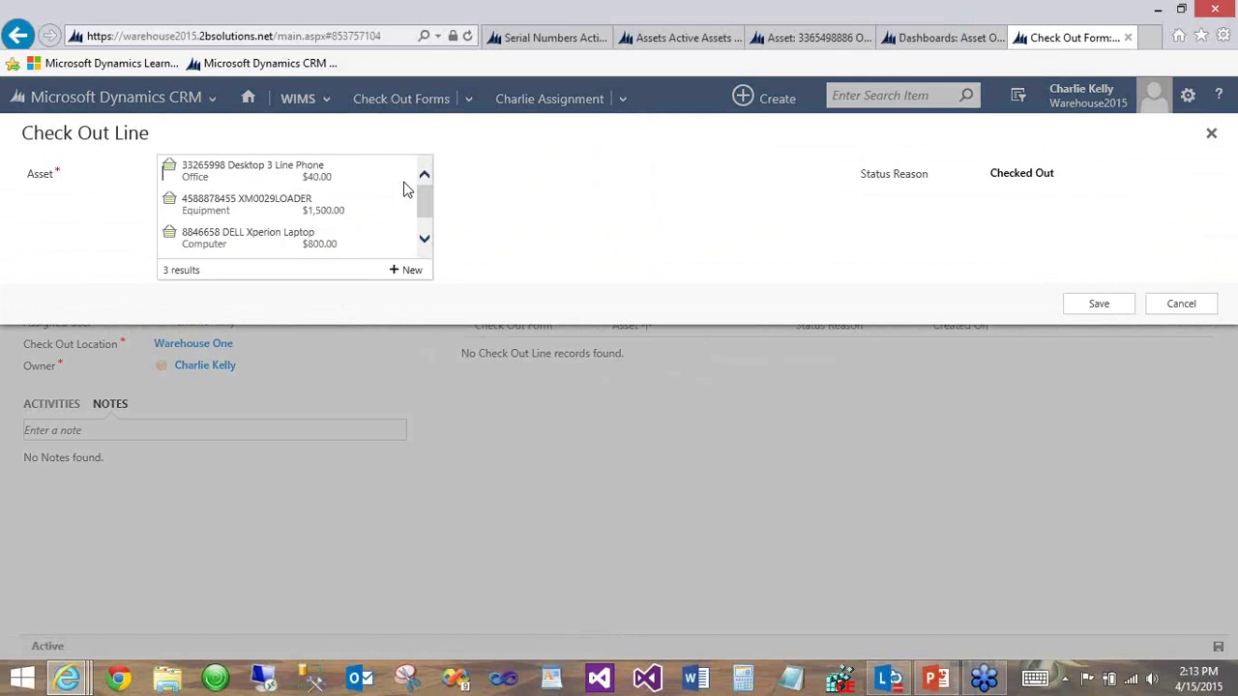
pyautogui.press('Down')
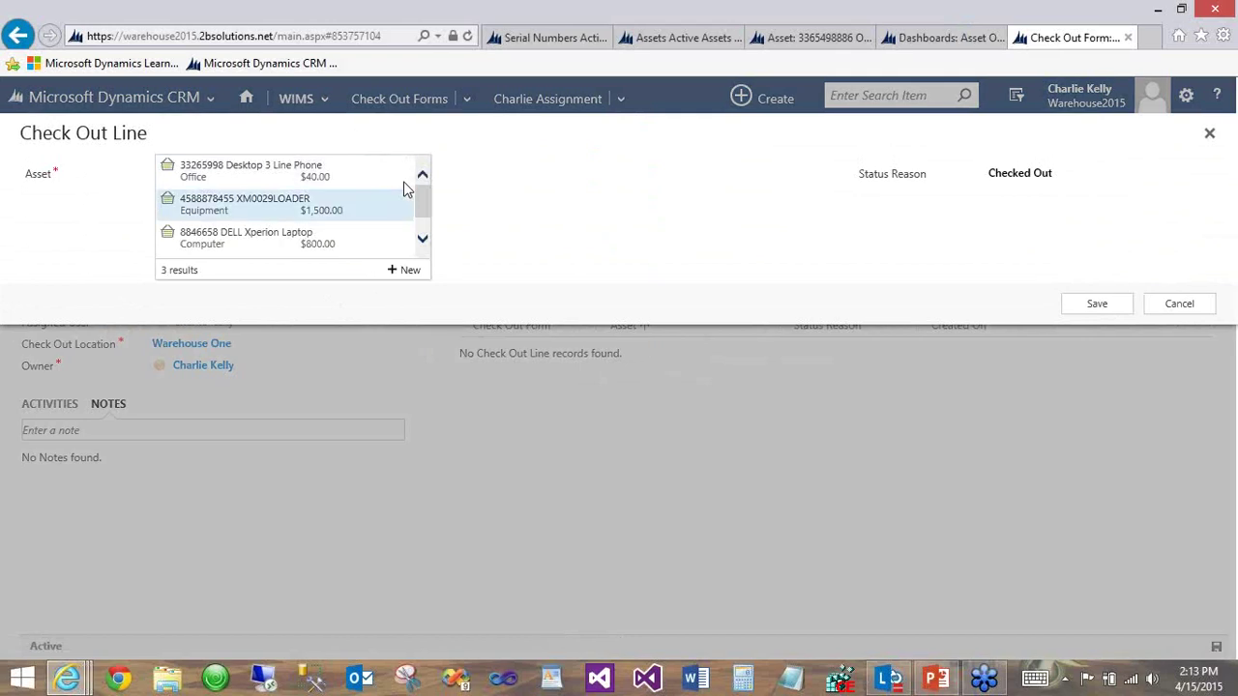
pyautogui.press('Down')
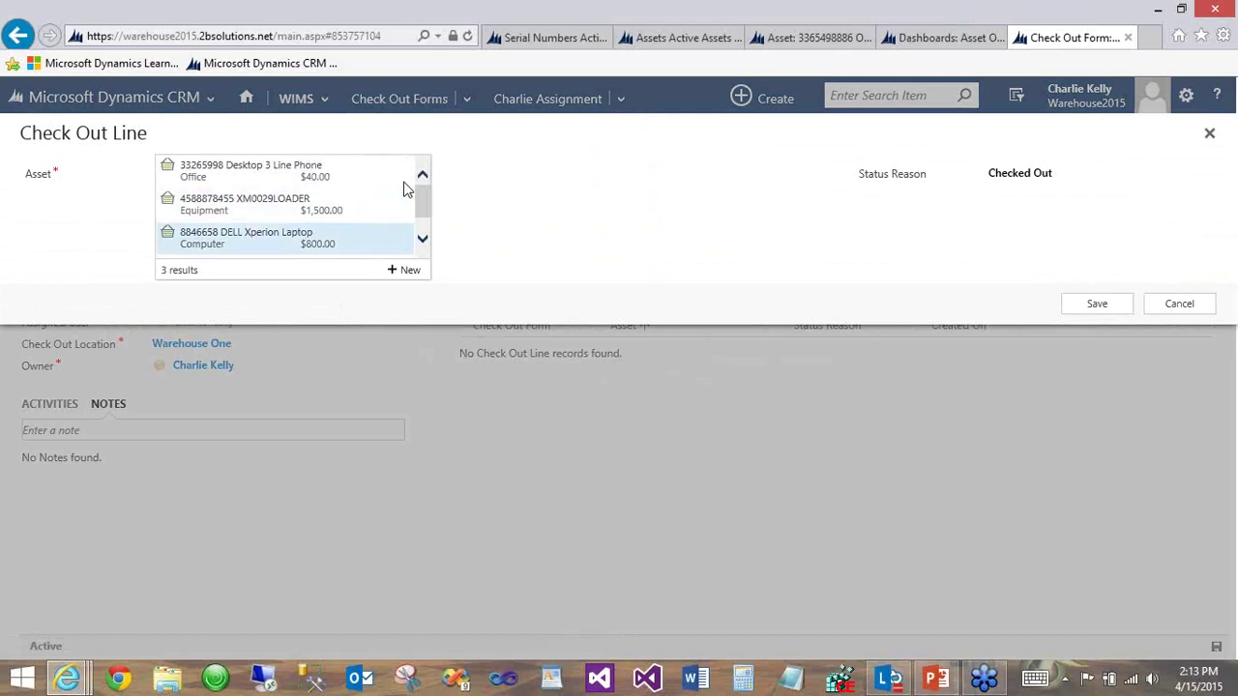
pyautogui.press('Return')
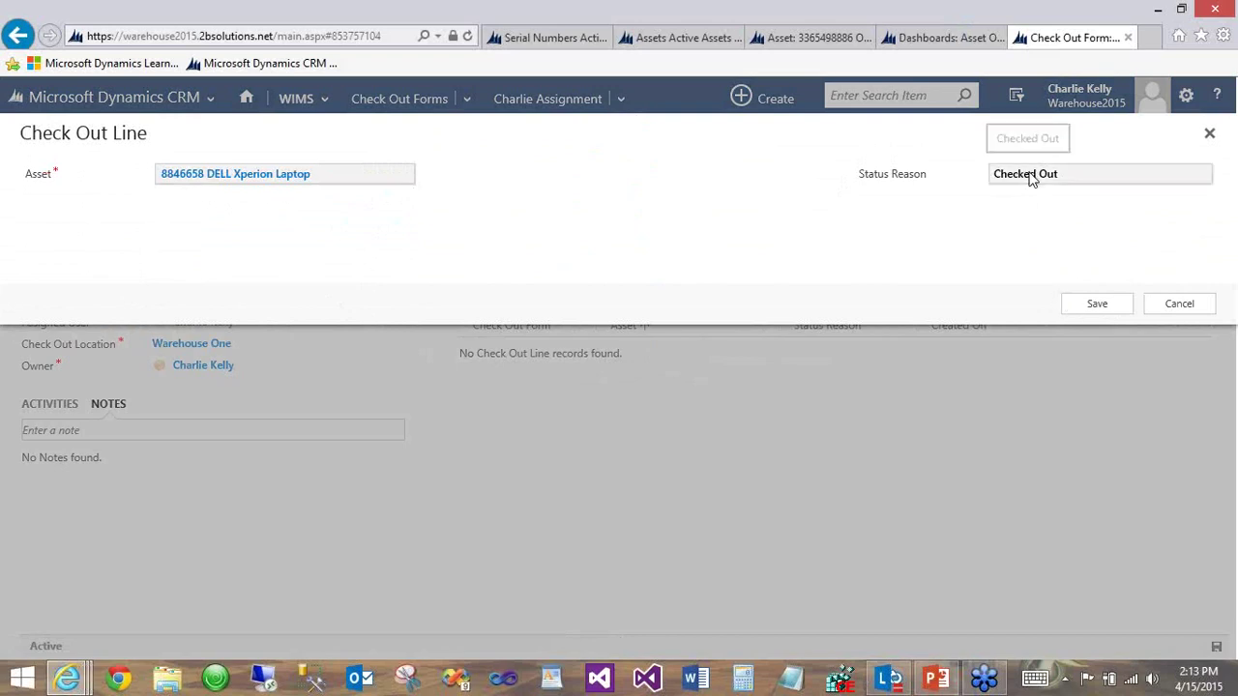
pyautogui.click(1096, 305)
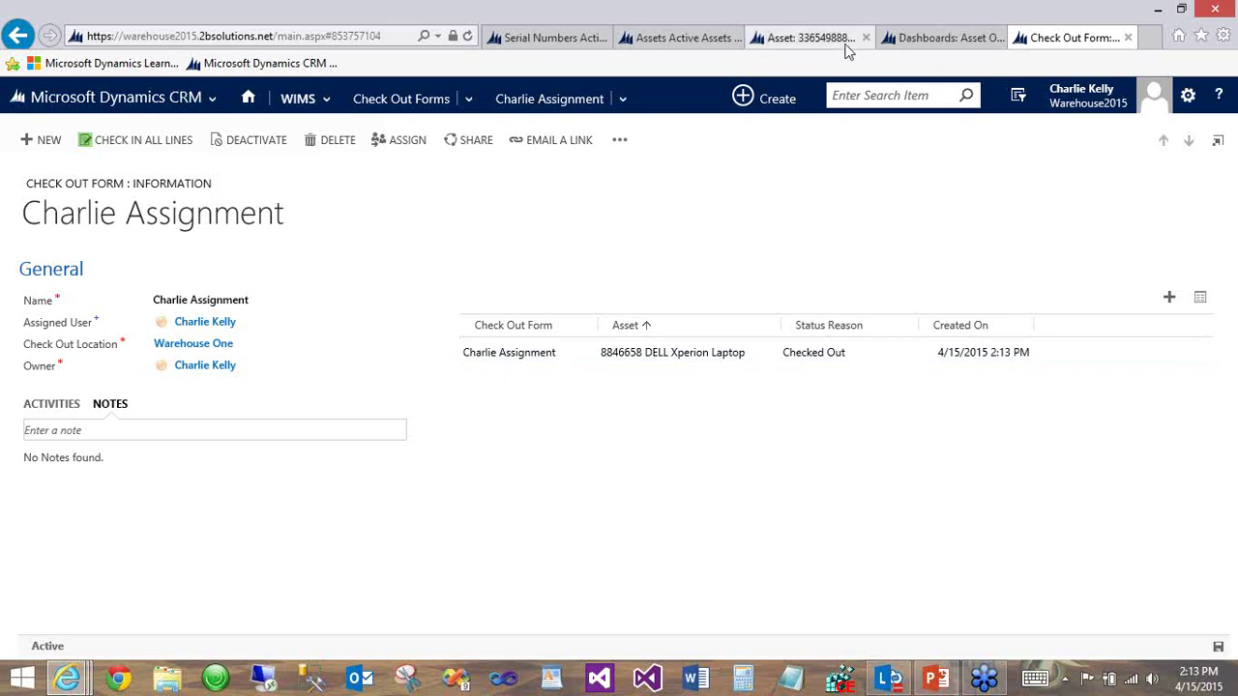
# - Reload the Asset Overview Dashboard so the DELL laptop drops off the Open Assets list
pyautogui.click(930, 43)
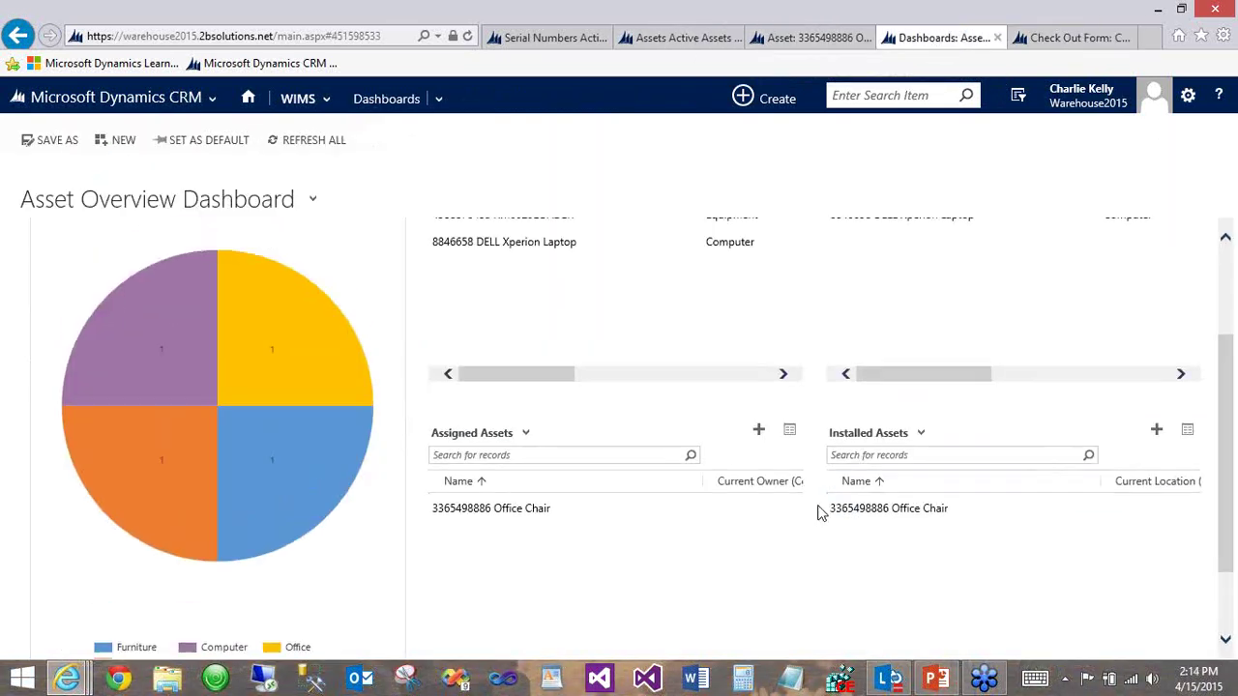
pyautogui.scroll(3, 817, 513)
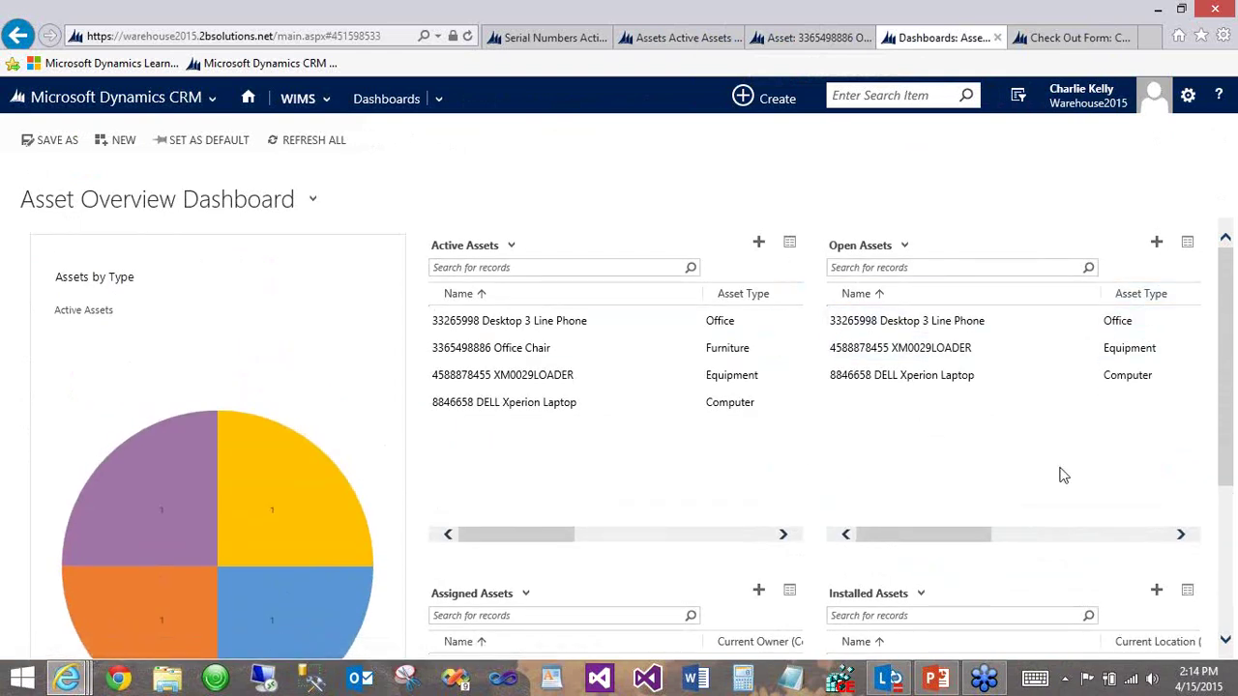
pyautogui.moveTo(1003, 535); pyautogui.dragTo(1167, 534)
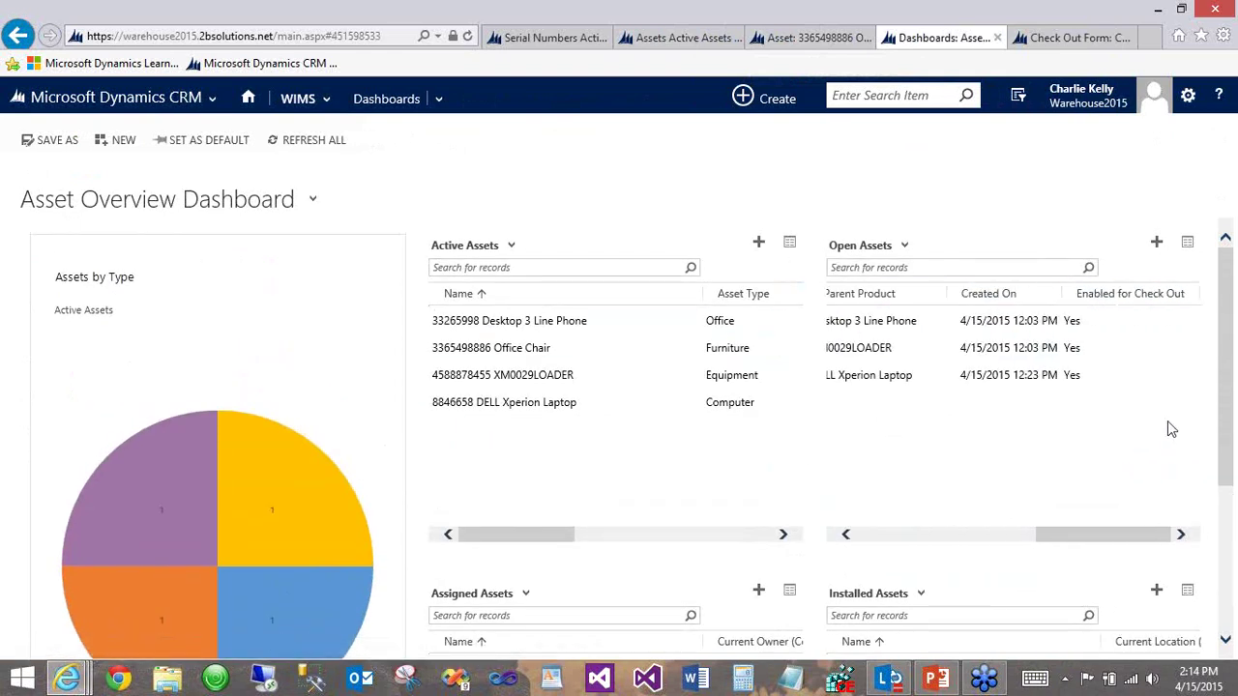
pyautogui.click(467, 36)
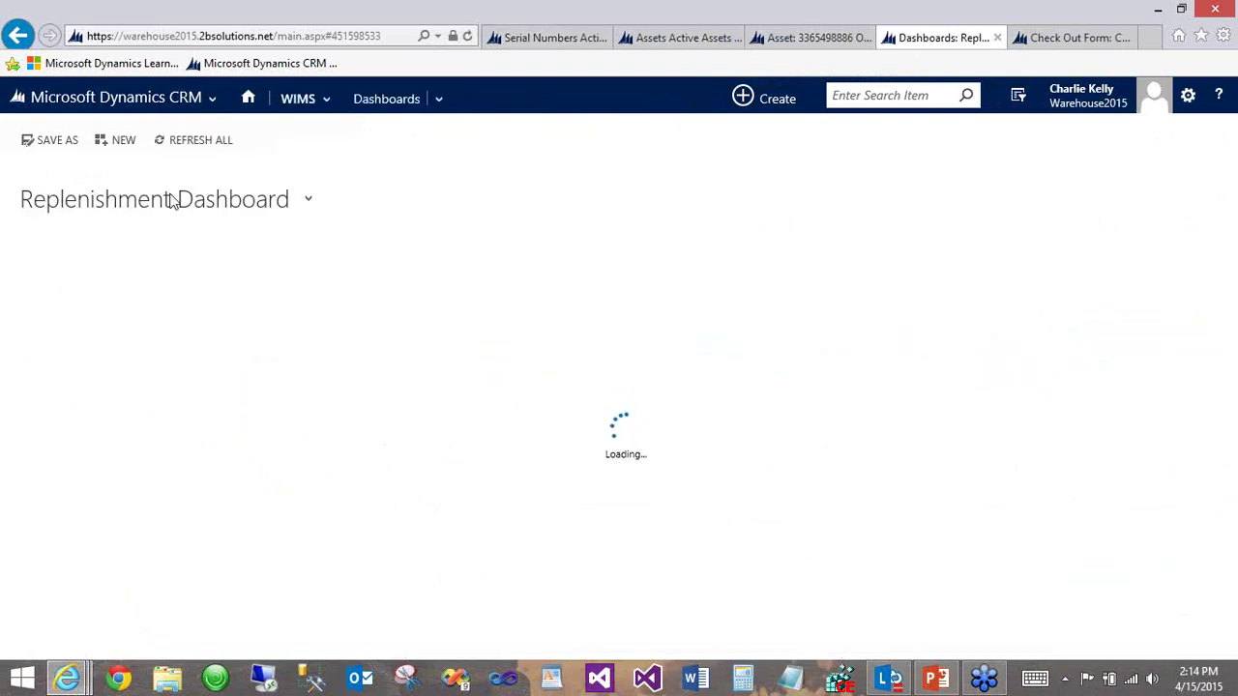
pyautogui.click(171, 199)
pyautogui.click(166, 271)
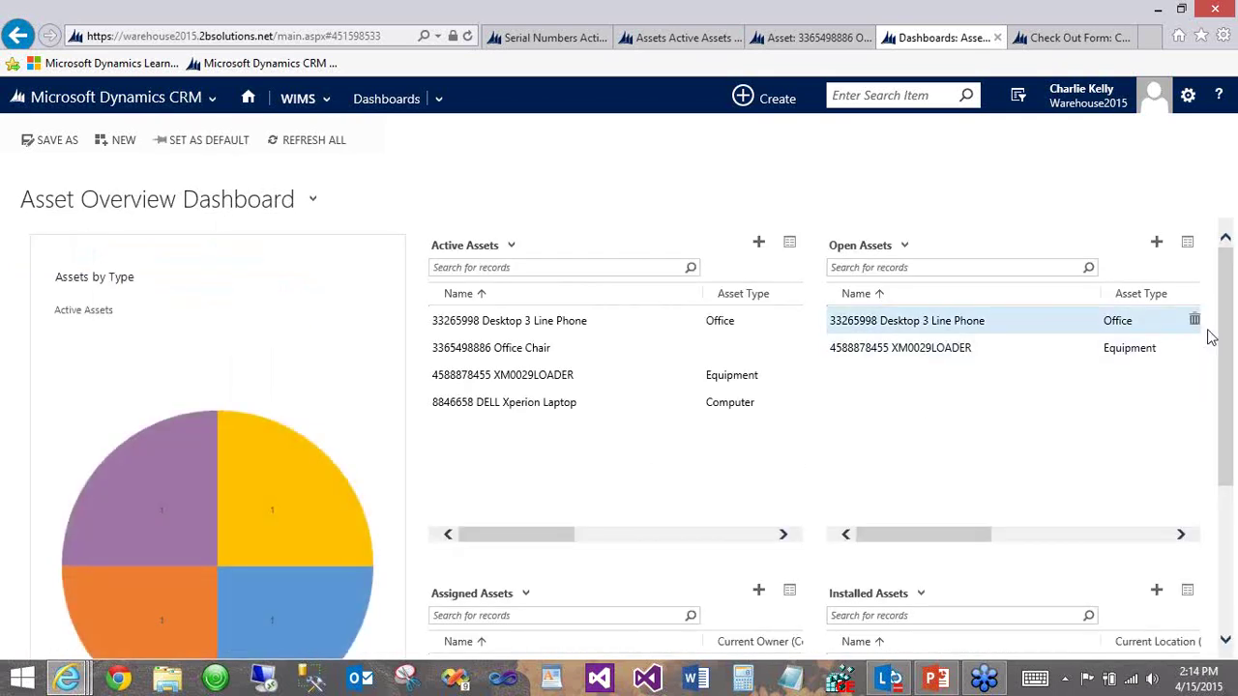
pyautogui.scroll(-3, 1213, 434)
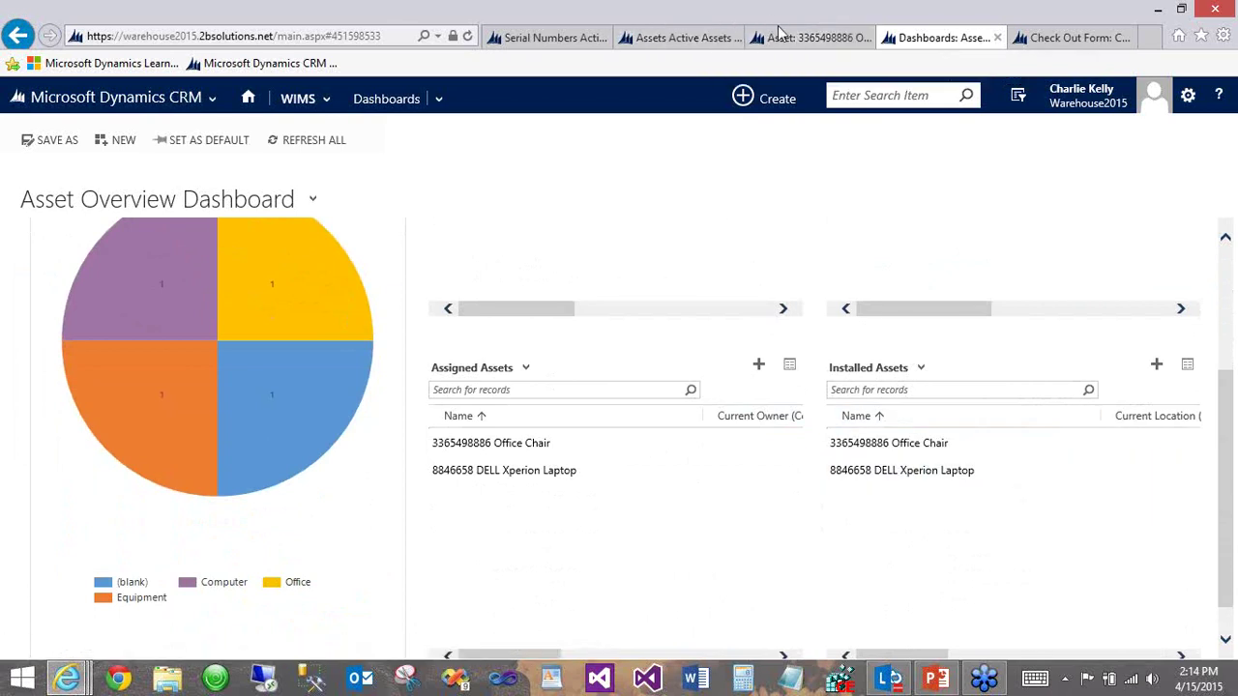
pyautogui.click(780, 38)
# - From WIMS Settings > Assets, open the 8846658 DELL Xperion Laptop asset record
pyautogui.click(331, 101)
pyautogui.click(432, 96)
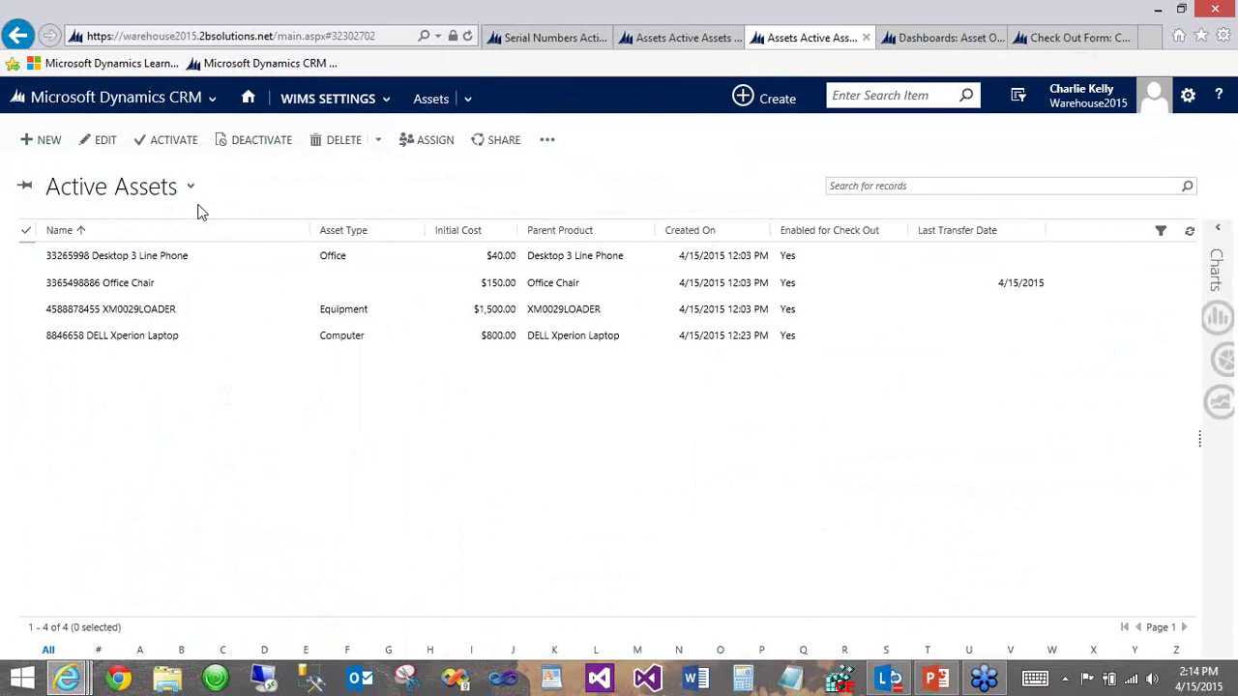
pyautogui.doubleClick(251, 338)
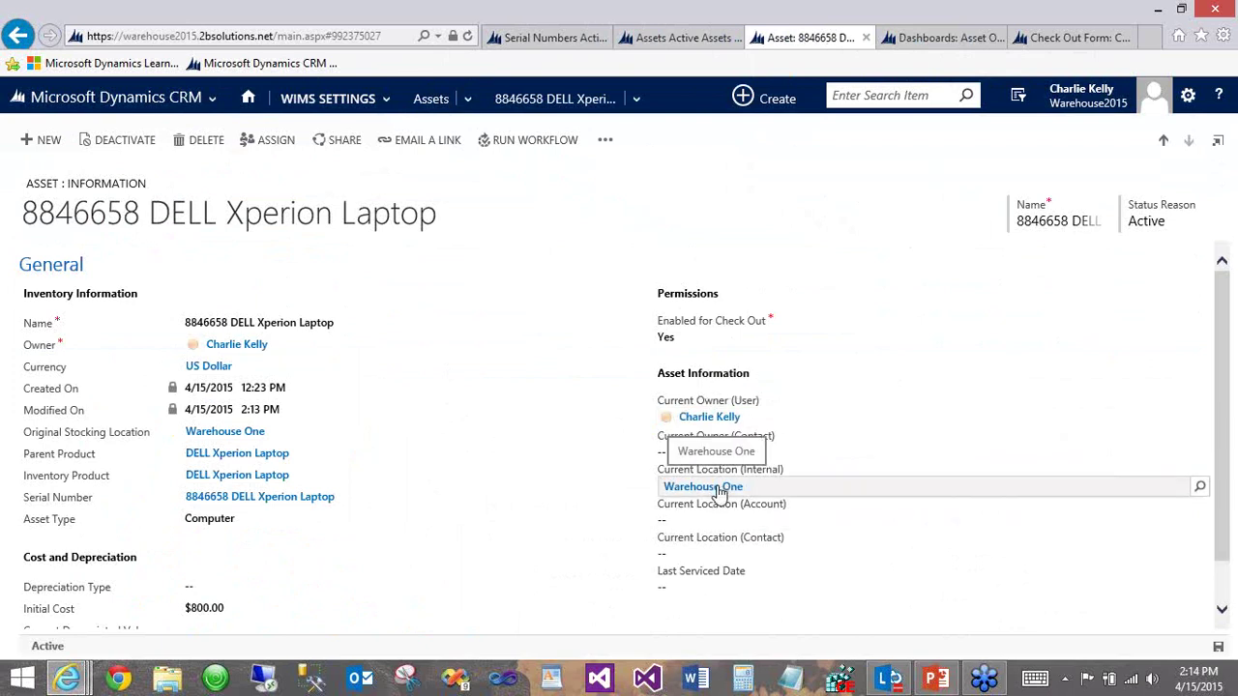
# - Name the laptop's check-out line with the user's name plus 'Successful Checkin', save it, then deactivate it
pyautogui.click(1052, 41)
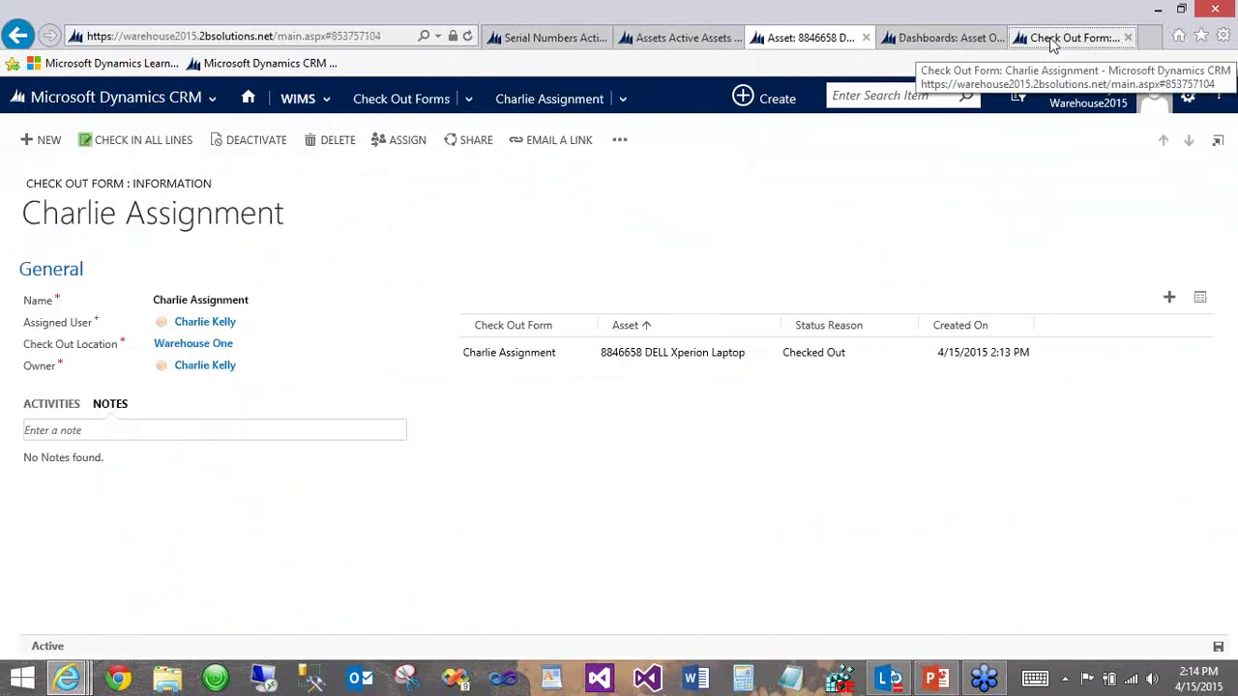
pyautogui.doubleClick(920, 354)
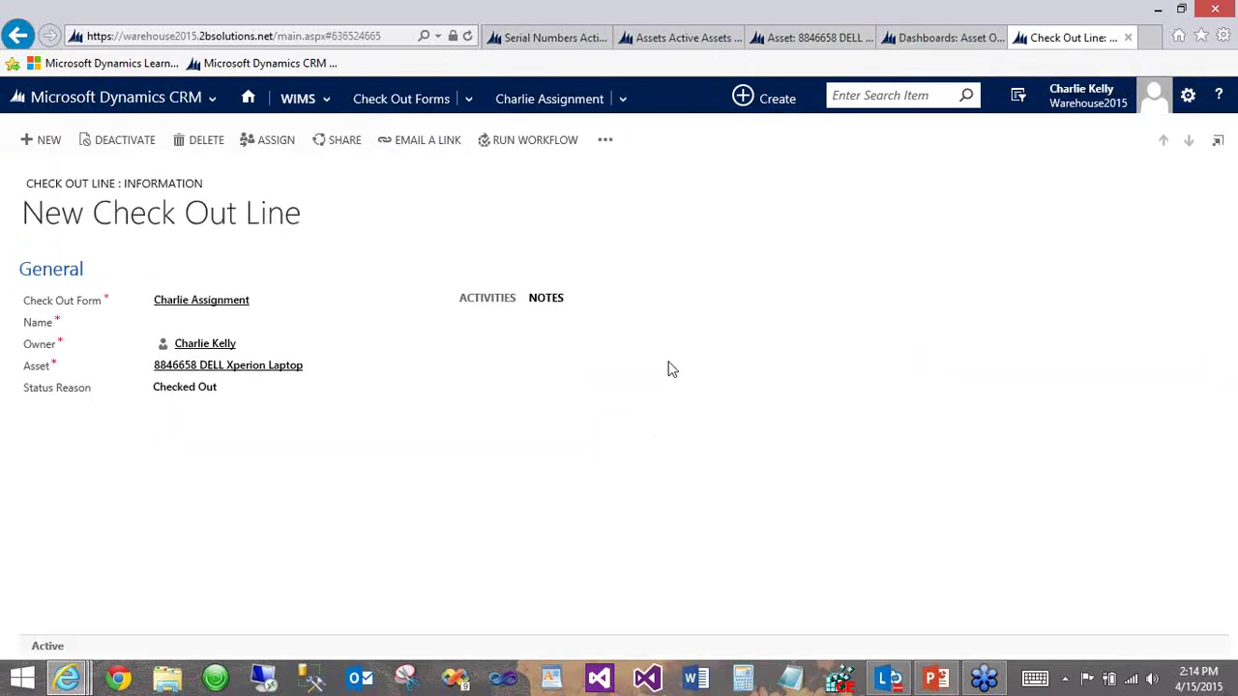
pyautogui.click(245, 321)
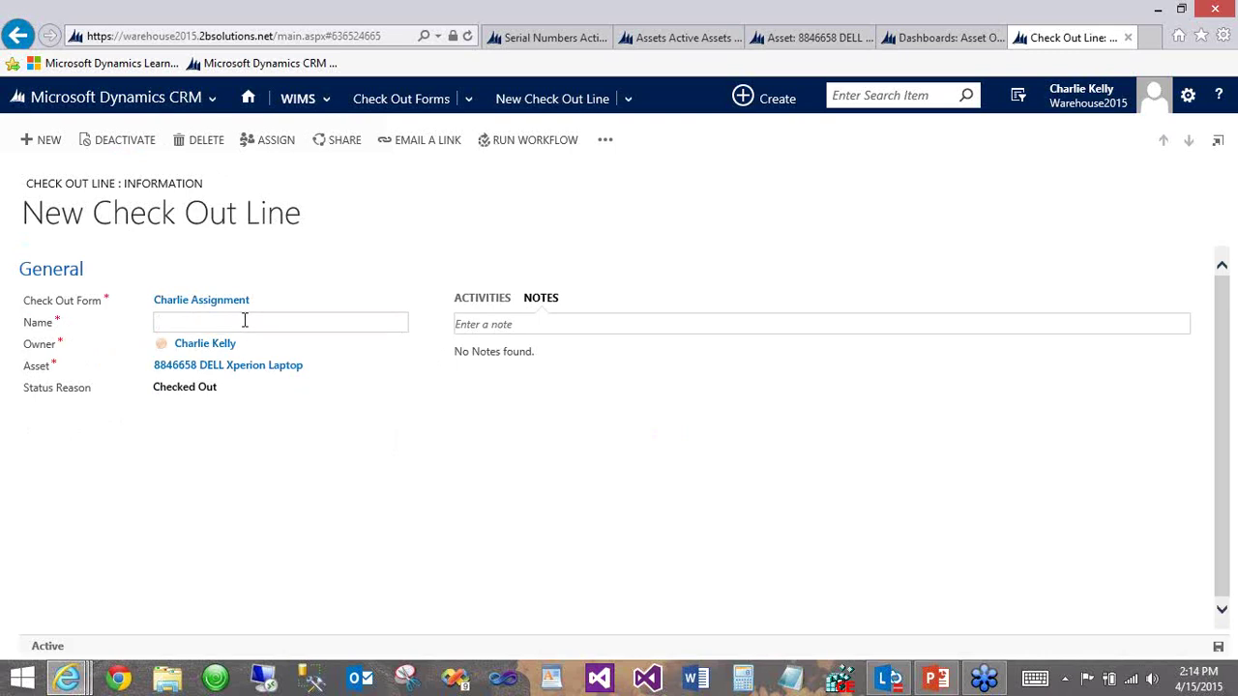
pyautogui.write('Charlie Successful Checkin')
pyautogui.click(1217, 646)
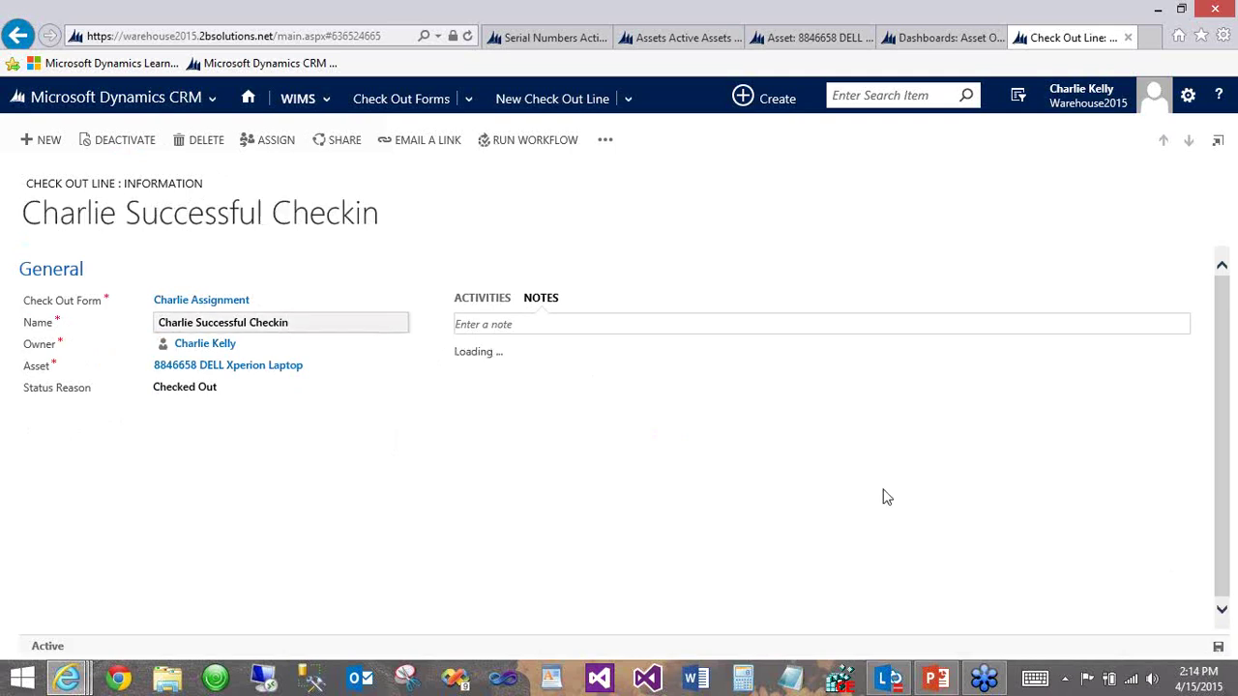
pyautogui.click(129, 142)
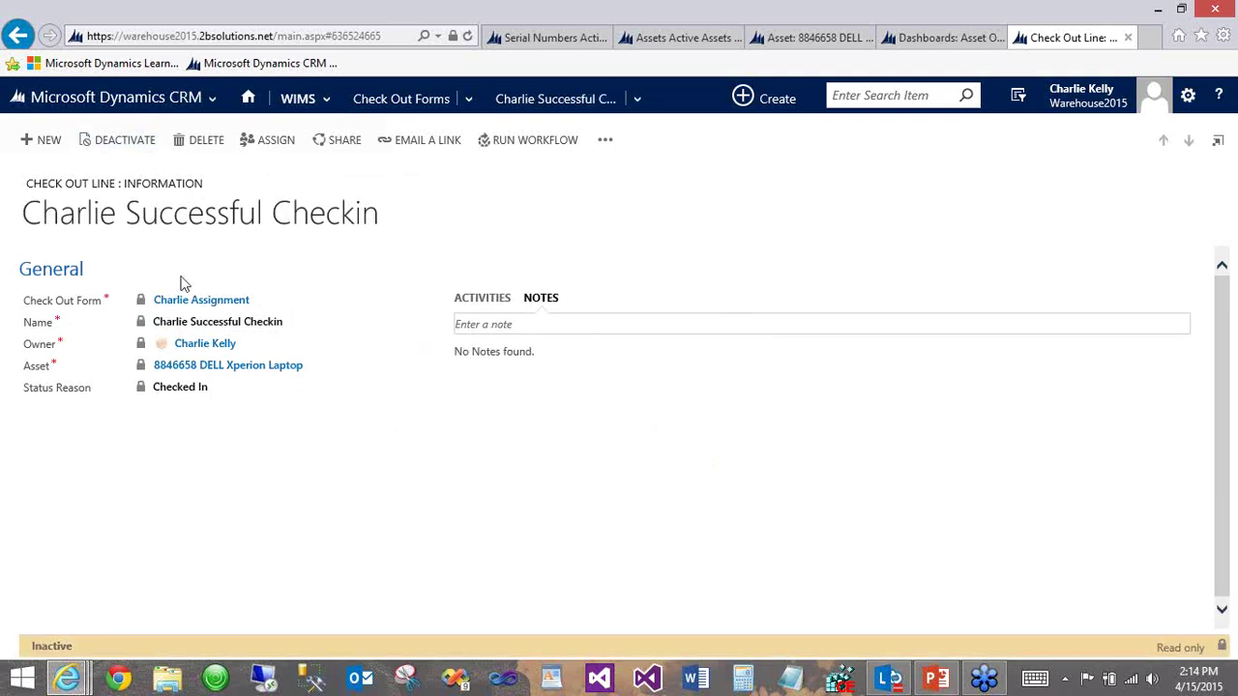
# - Reopen the user's check-out form from Check Out Forms, then refresh the laptop asset record
pyautogui.click(414, 108)
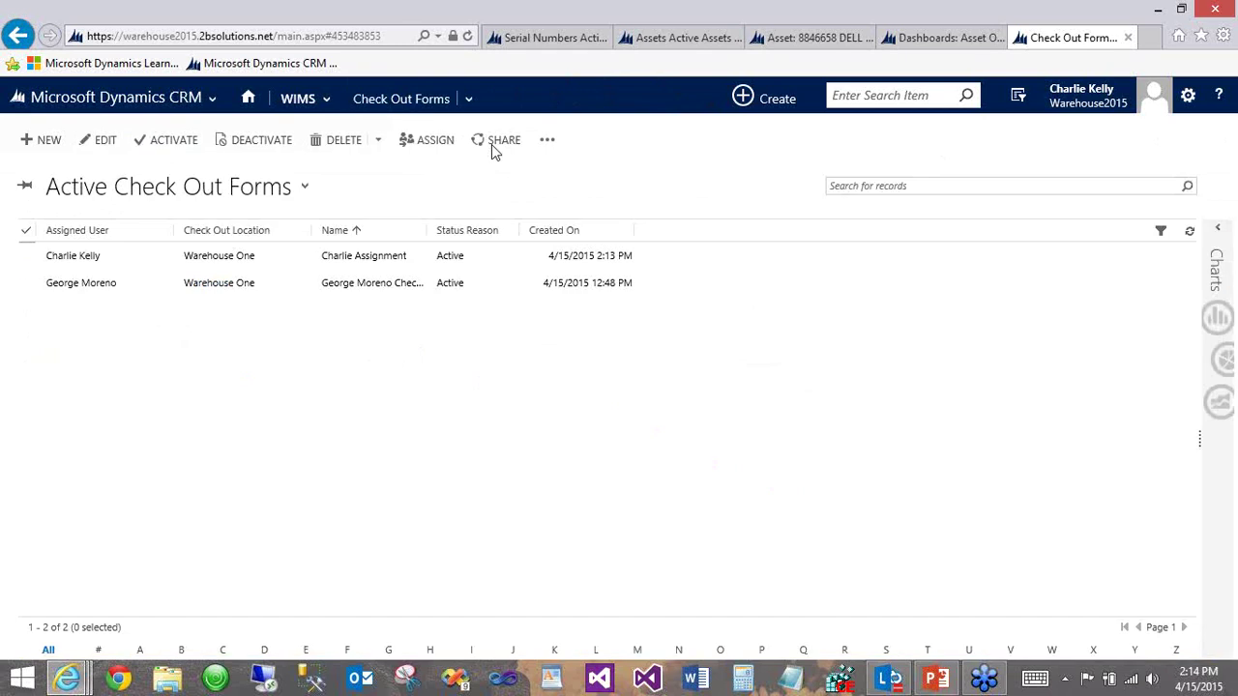
pyautogui.doubleClick(481, 259)
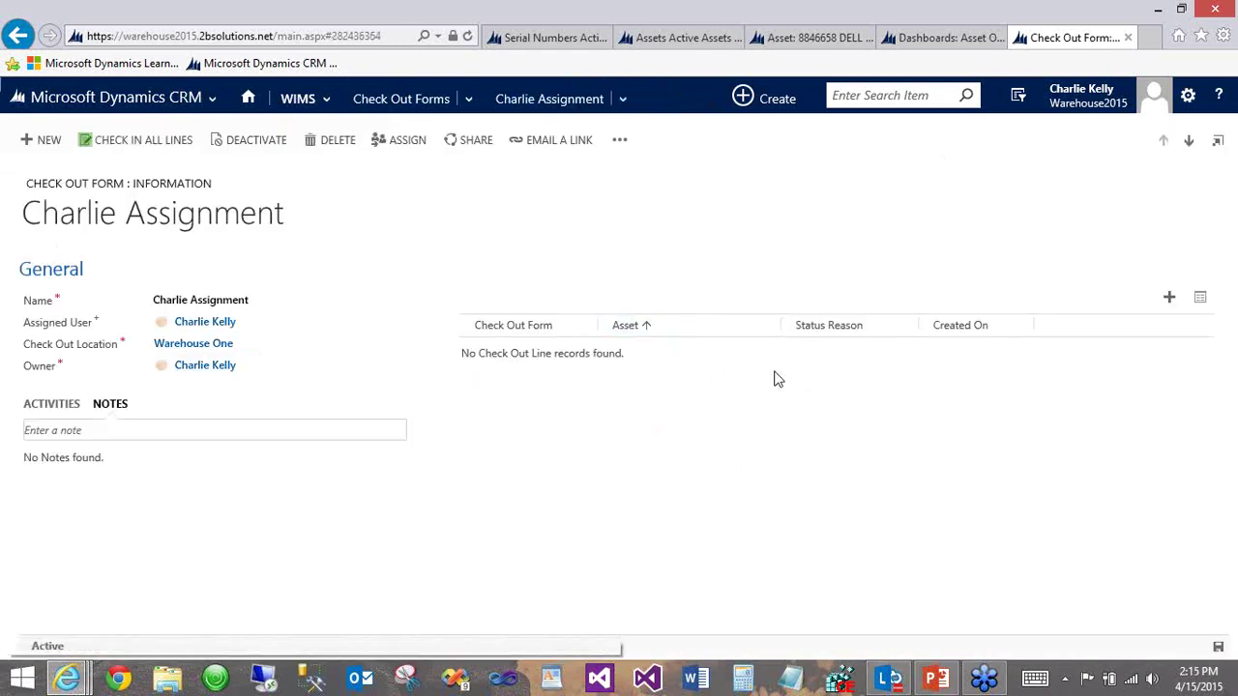
pyautogui.click(833, 39)
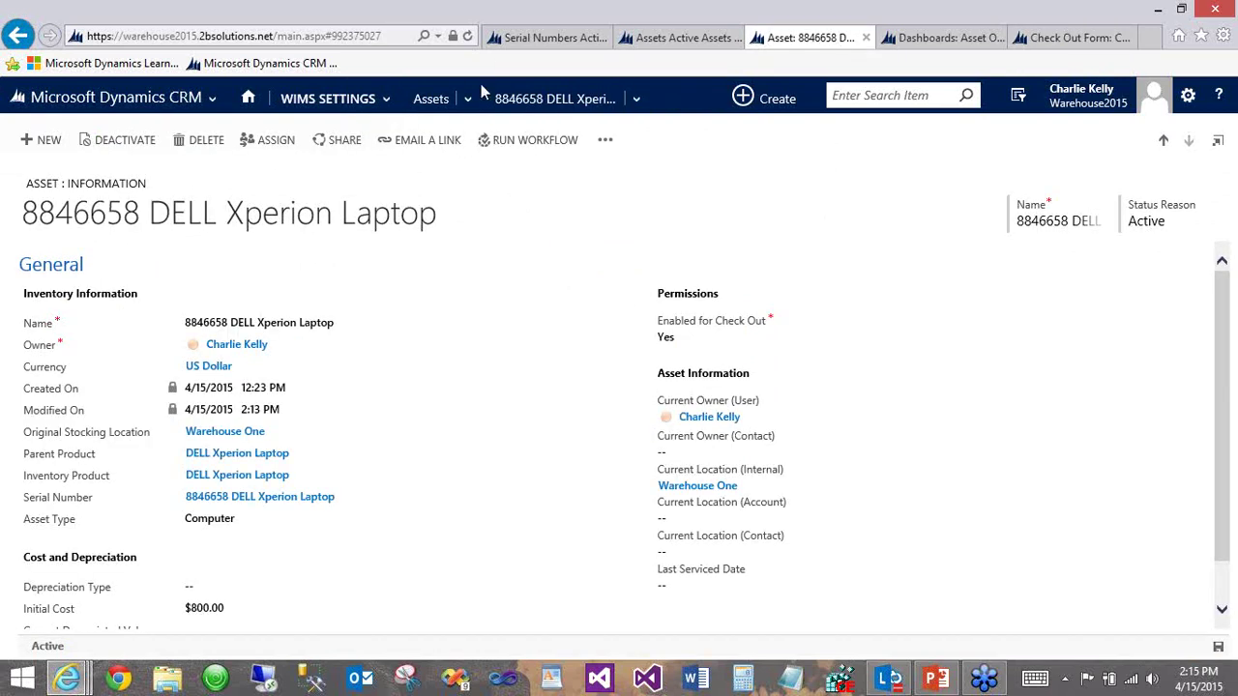
pyautogui.click(467, 39)
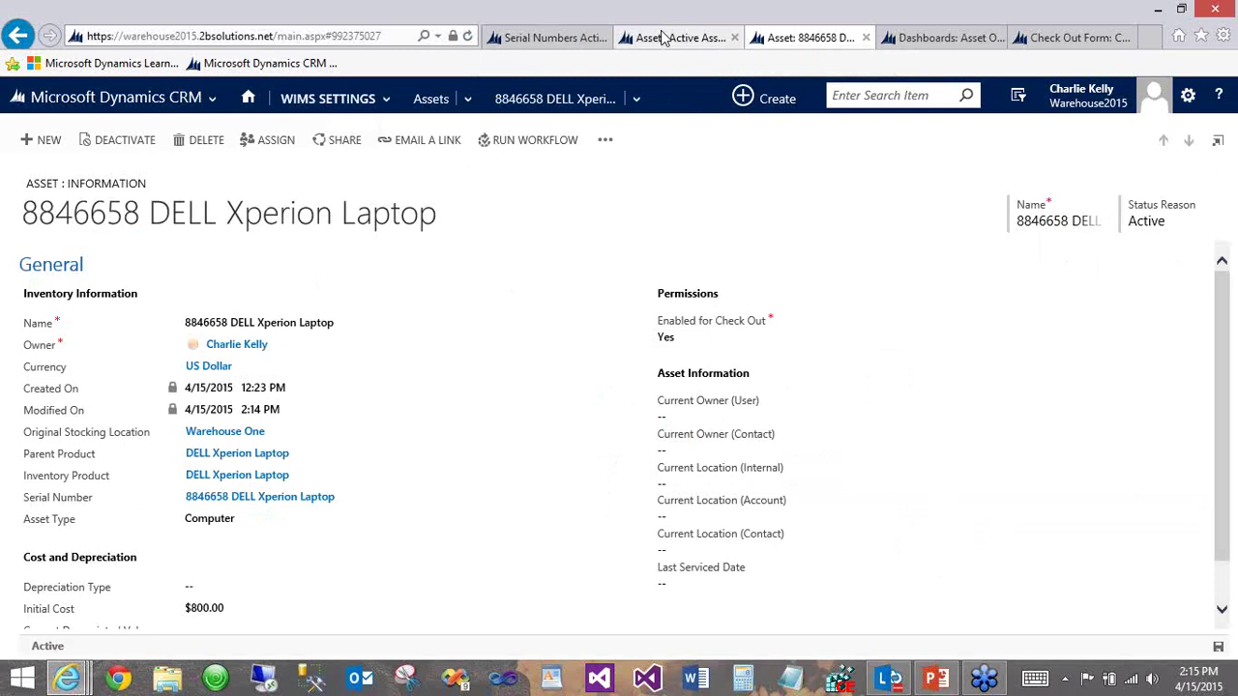
# - Refresh Active Assets, then view Open Assets, Assigned Assets, and finally Installed Assets
pyautogui.click(663, 37)
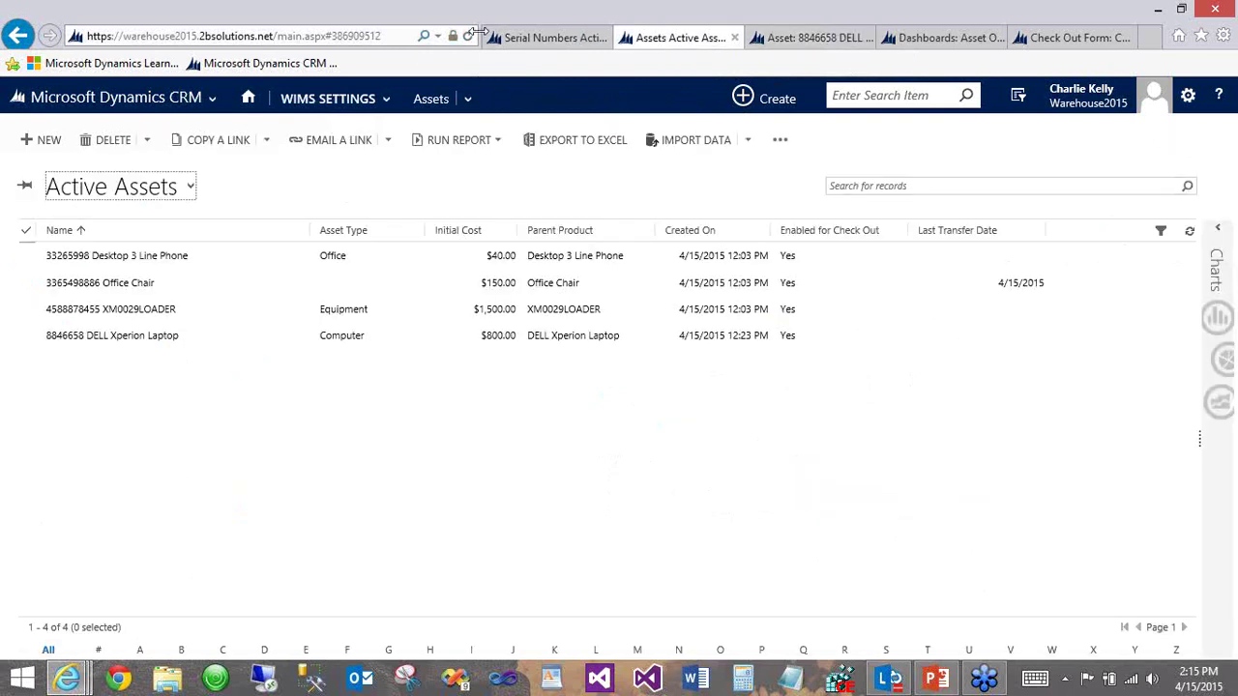
pyautogui.click(467, 37)
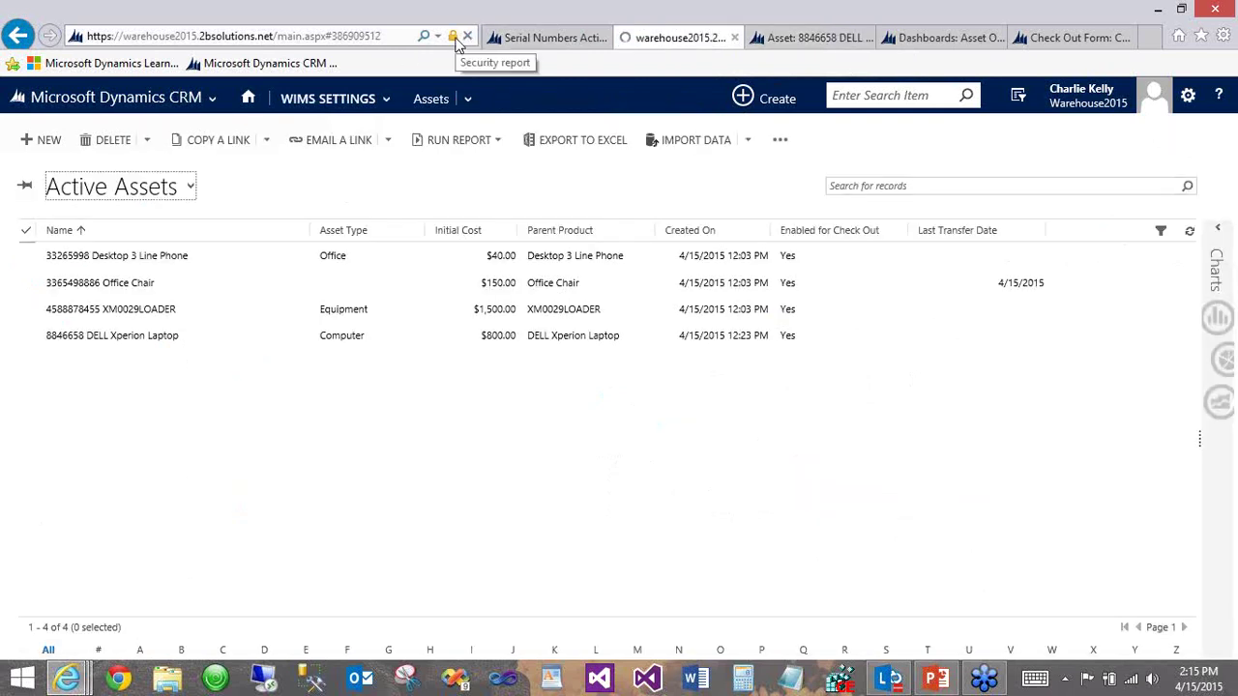
pyautogui.click(131, 193)
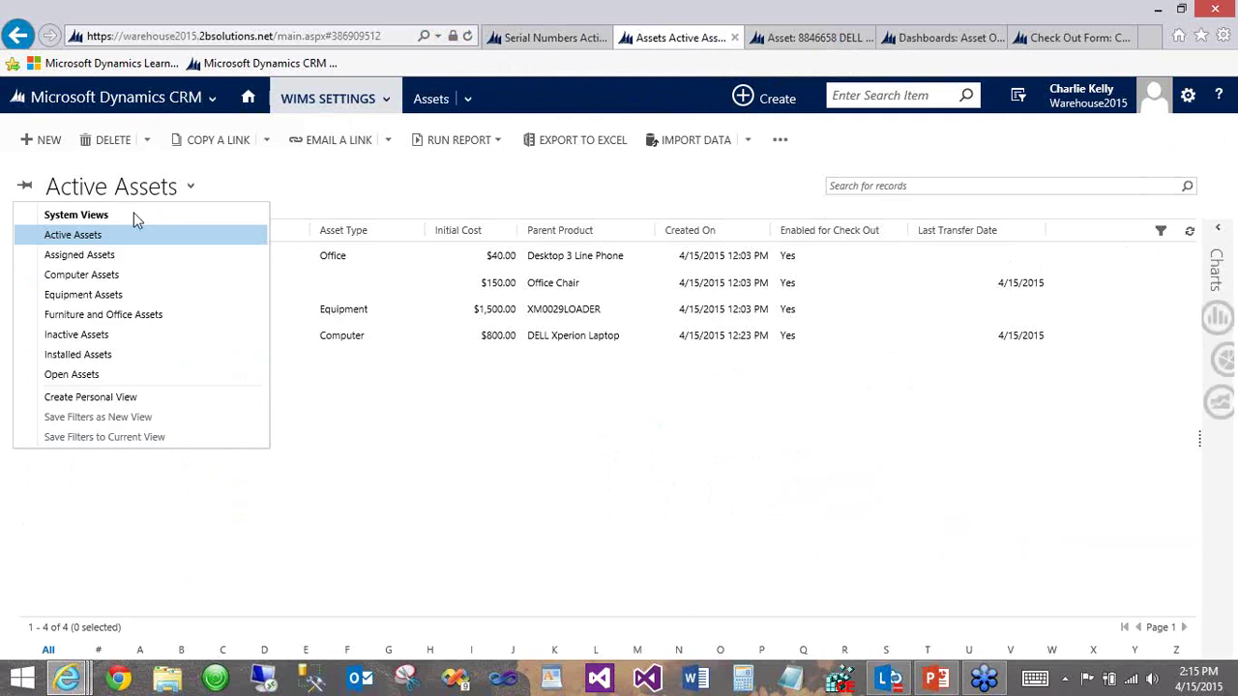
pyautogui.click(161, 377)
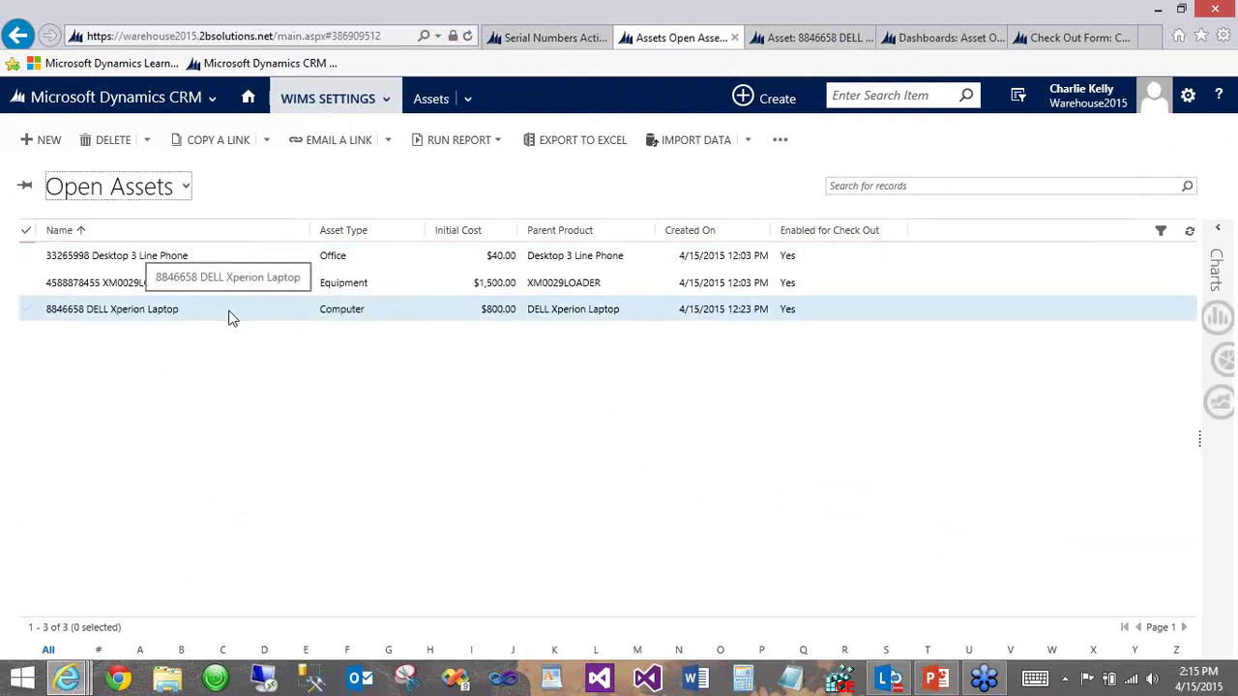
pyautogui.click(150, 187)
pyautogui.click(131, 258)
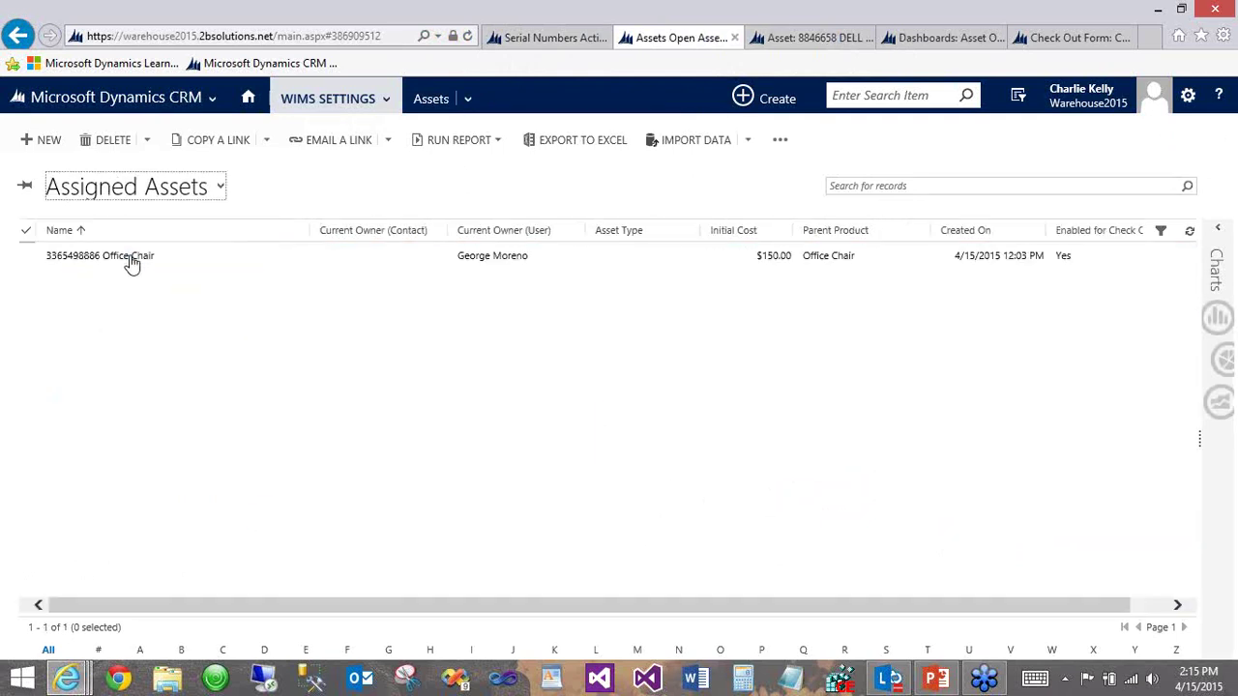
pyautogui.click(153, 190)
pyautogui.click(146, 361)
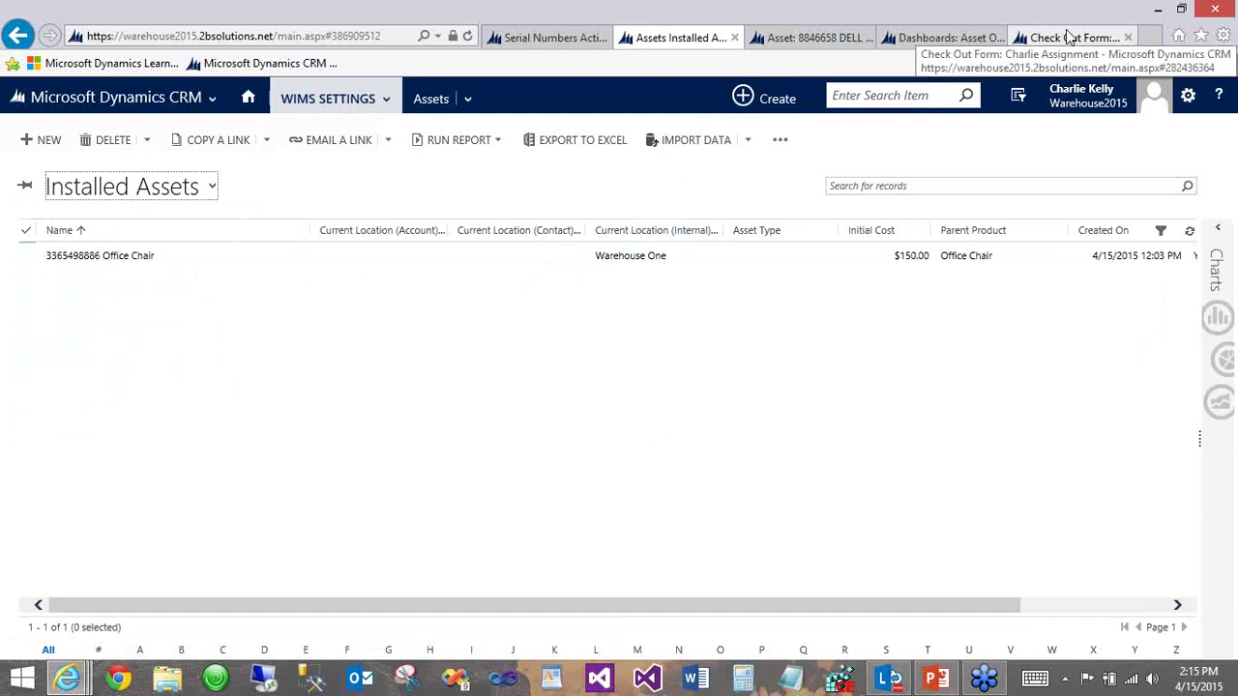
# - Show the Asset Overview Dashboard's Active Assets and Open Assets lists
pyautogui.click(926, 38)
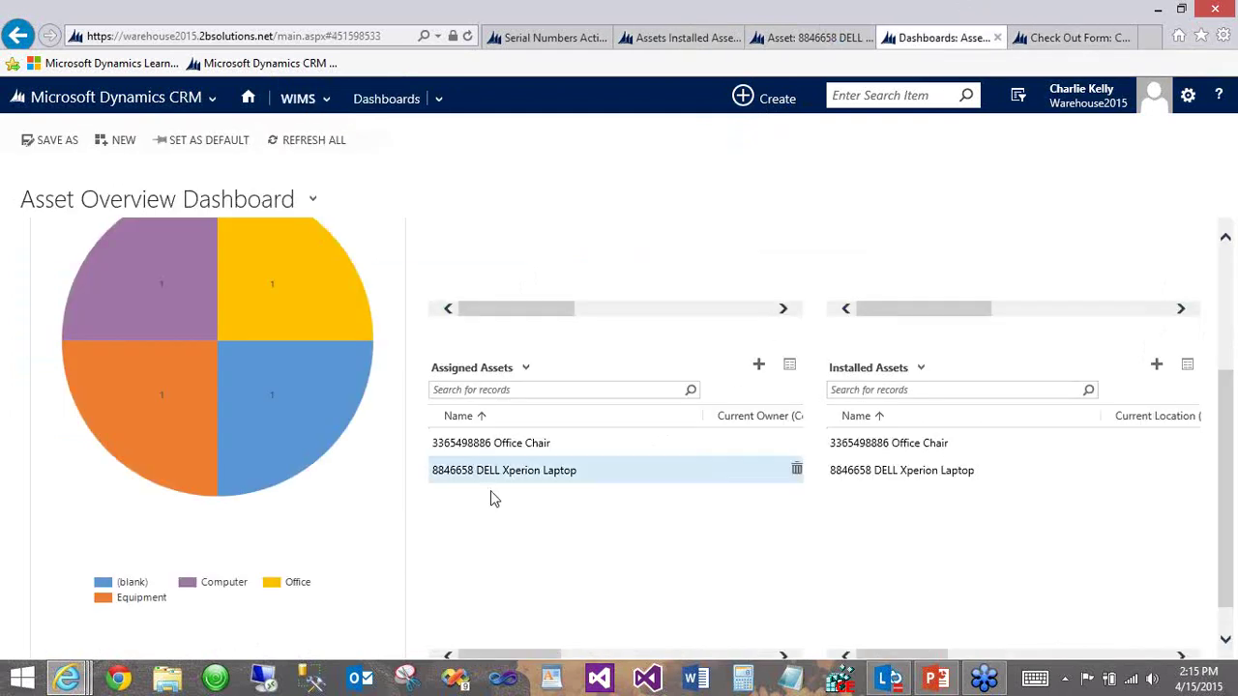
pyautogui.scroll(2, 296, 415)
pyautogui.scroll(1, 310, 434)
pyautogui.scroll(-1, 321, 426)
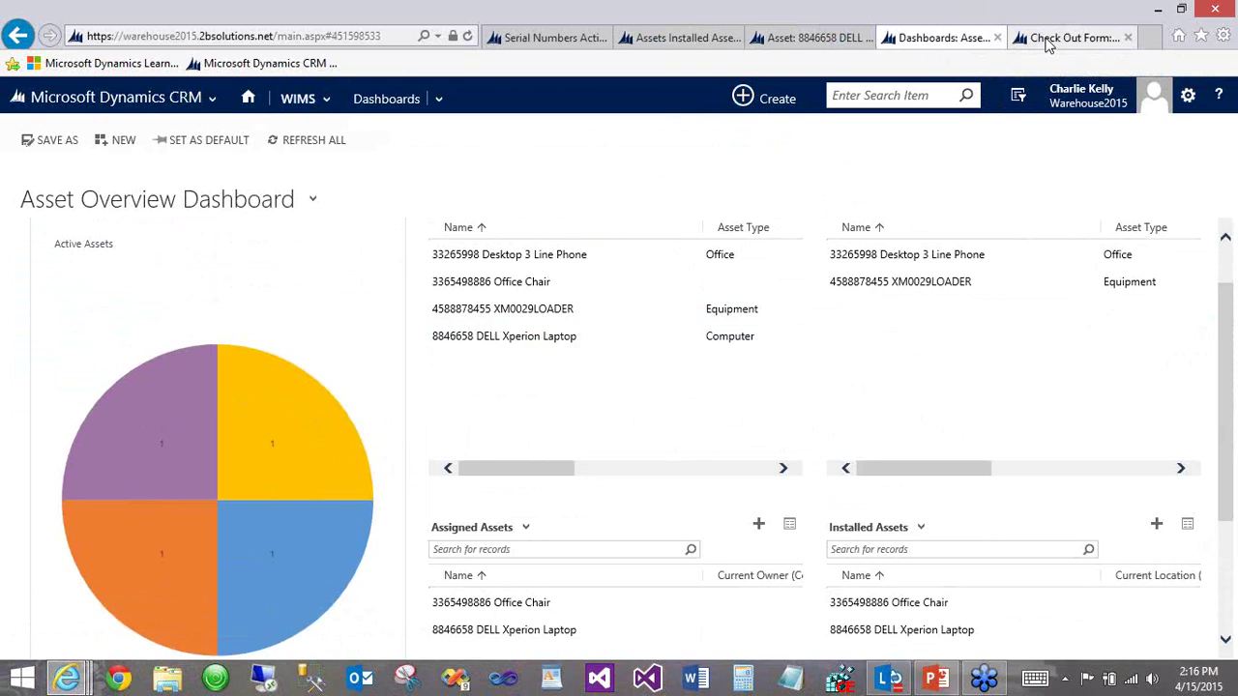
# - Show the user's Warehouse One check-out form, now with no check-out lines
pyautogui.click(1064, 38)
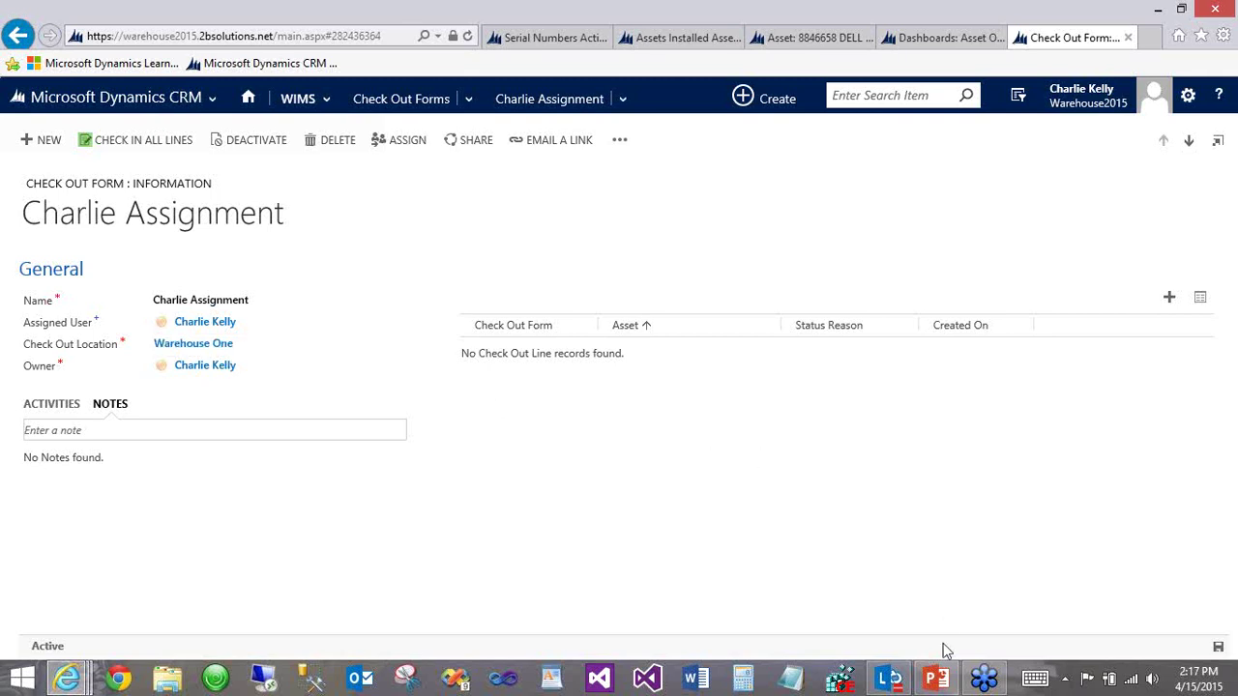
# - Bring the WIMS for CRM PowerPoint deck back on screen
pyautogui.click(945, 680)
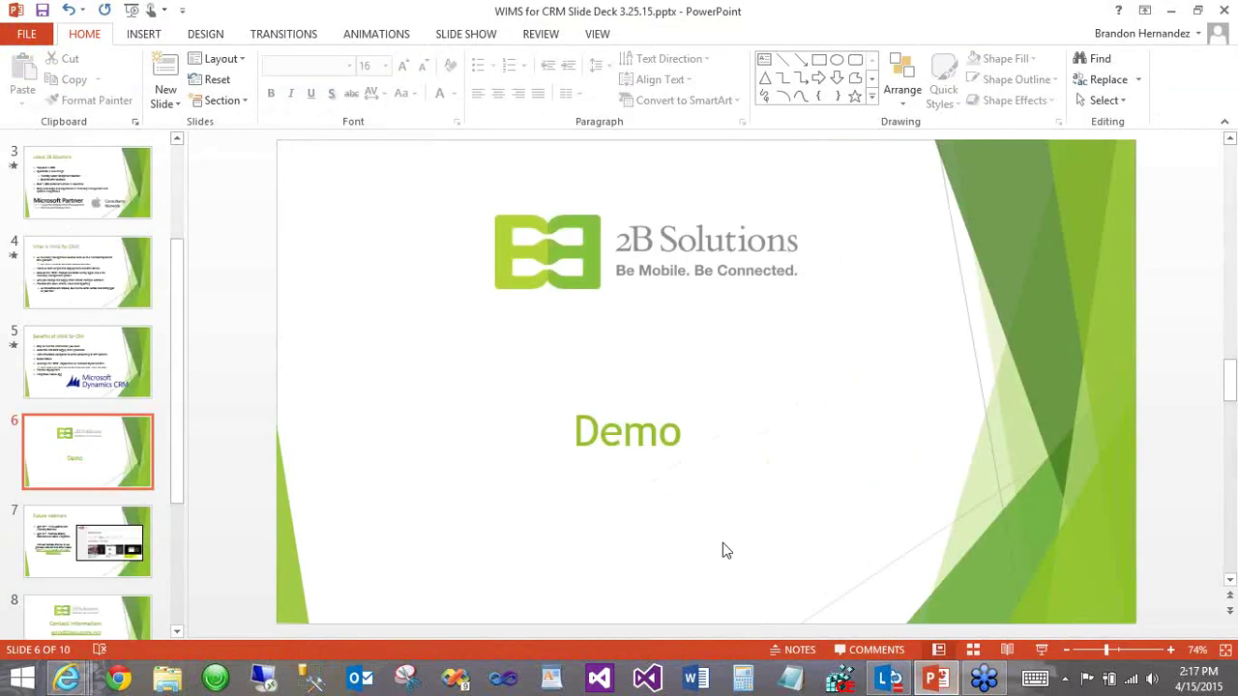